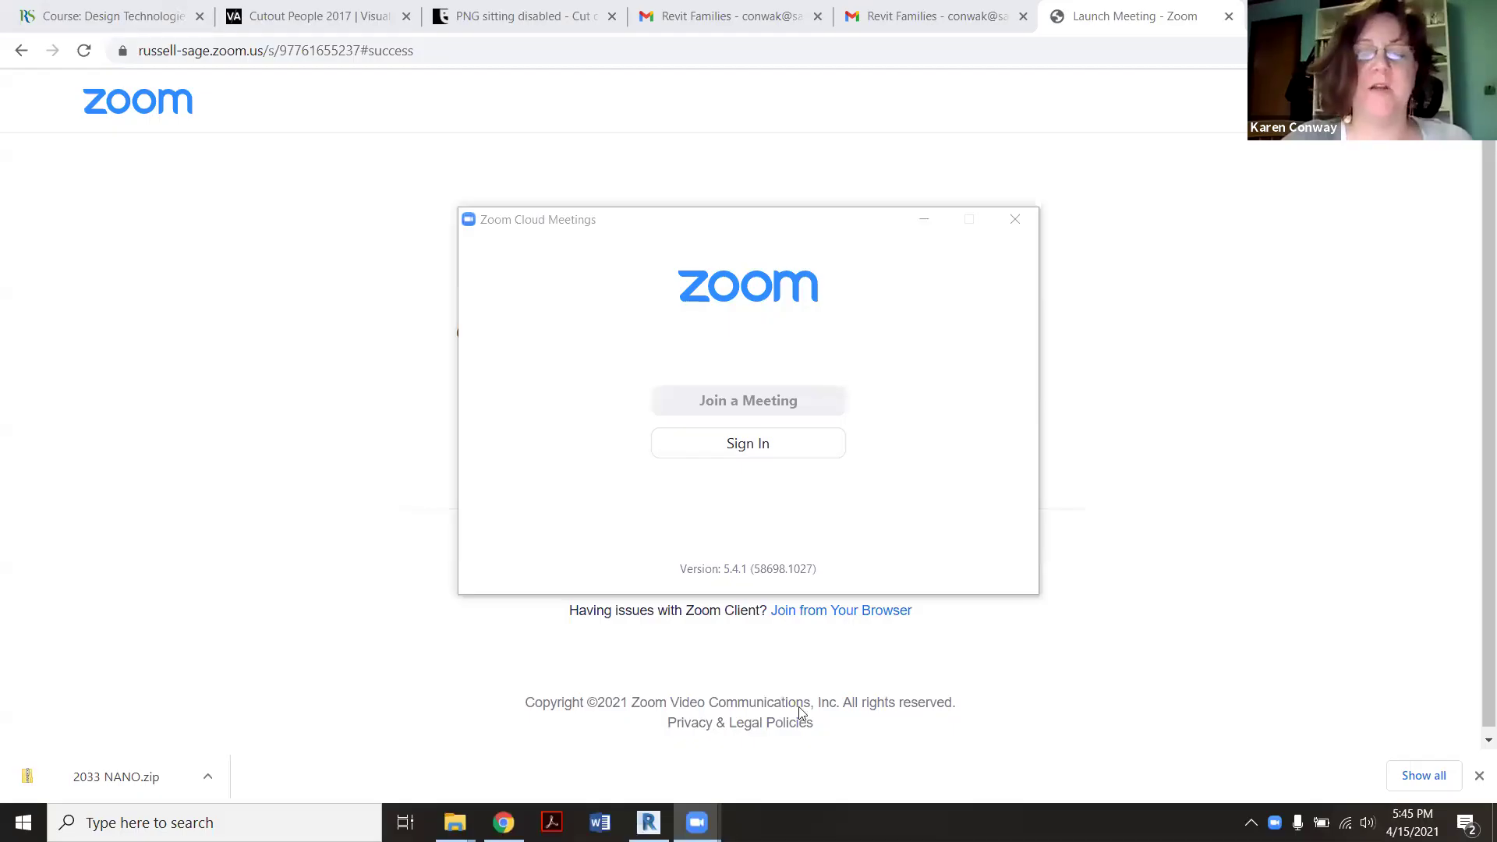
{"action": "key", "text": "alt+Tab"}
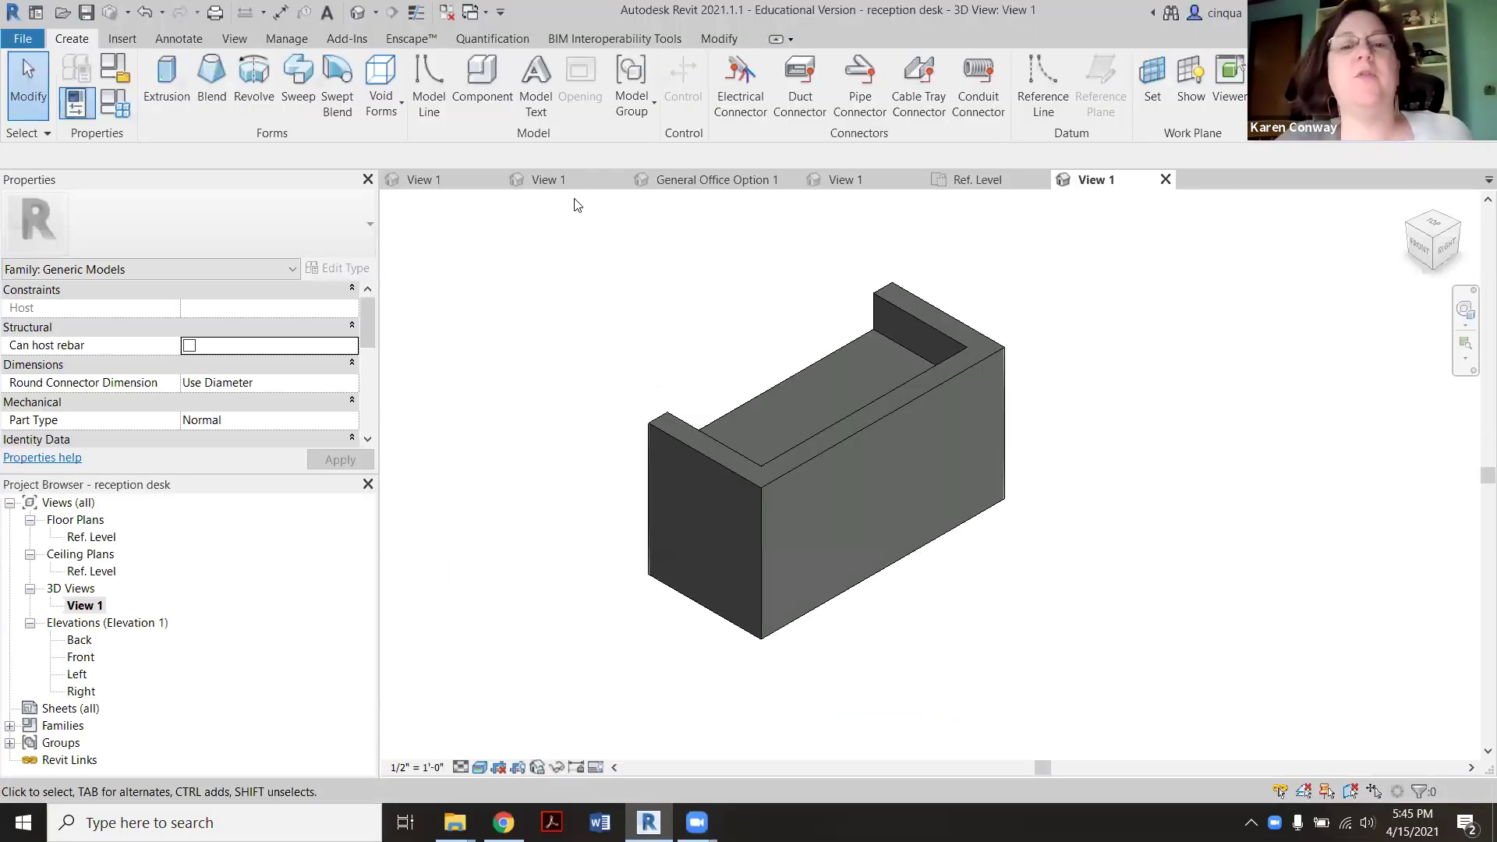
{"action": "left_click", "coordinate": [549, 179]}
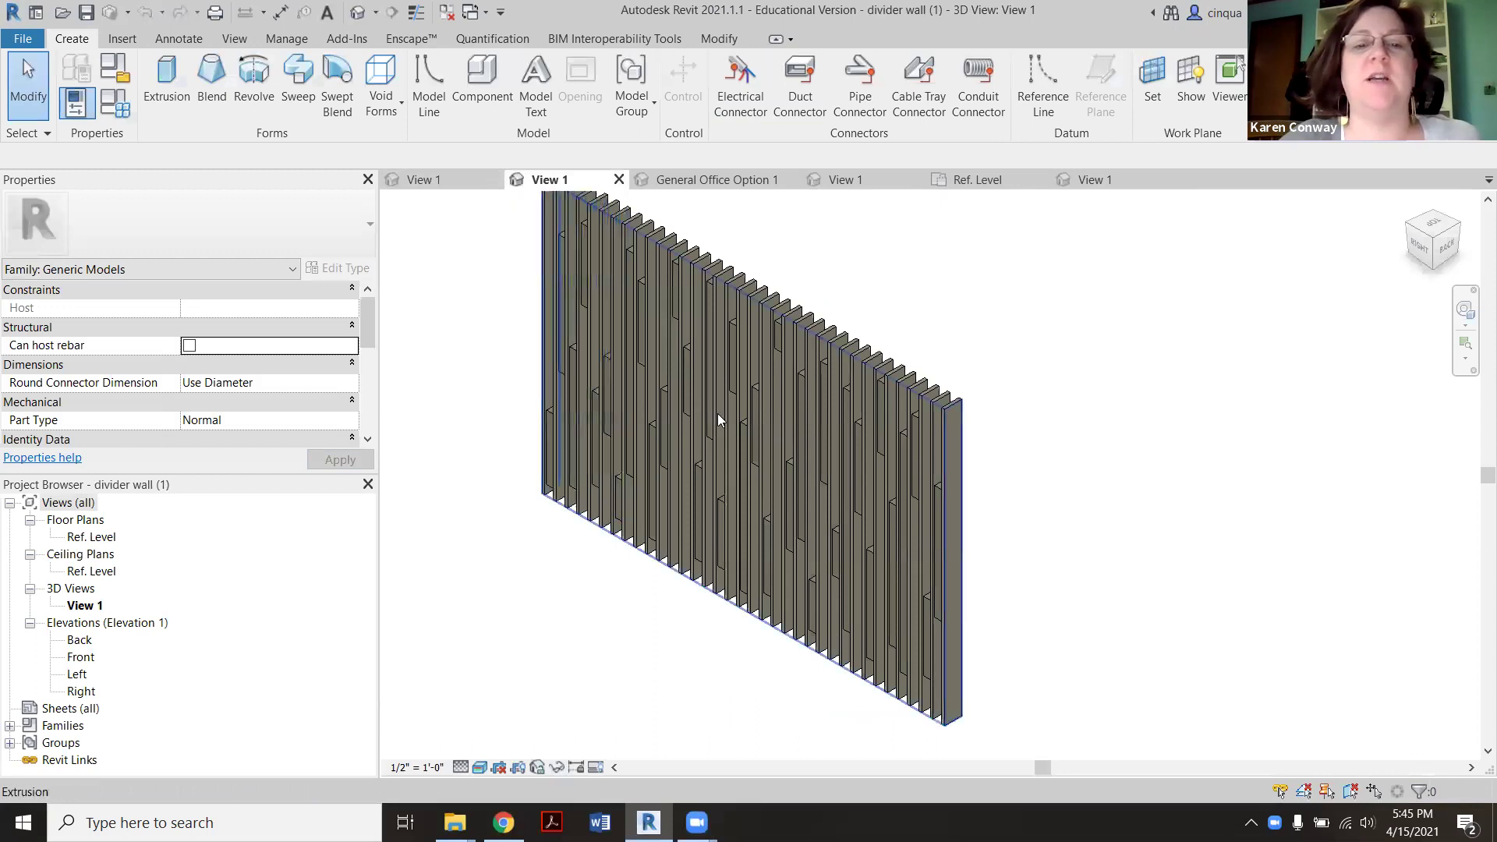
{"action": "scroll", "coordinate": [683, 347], "scroll_direction": "up", "scroll_amount": 3}
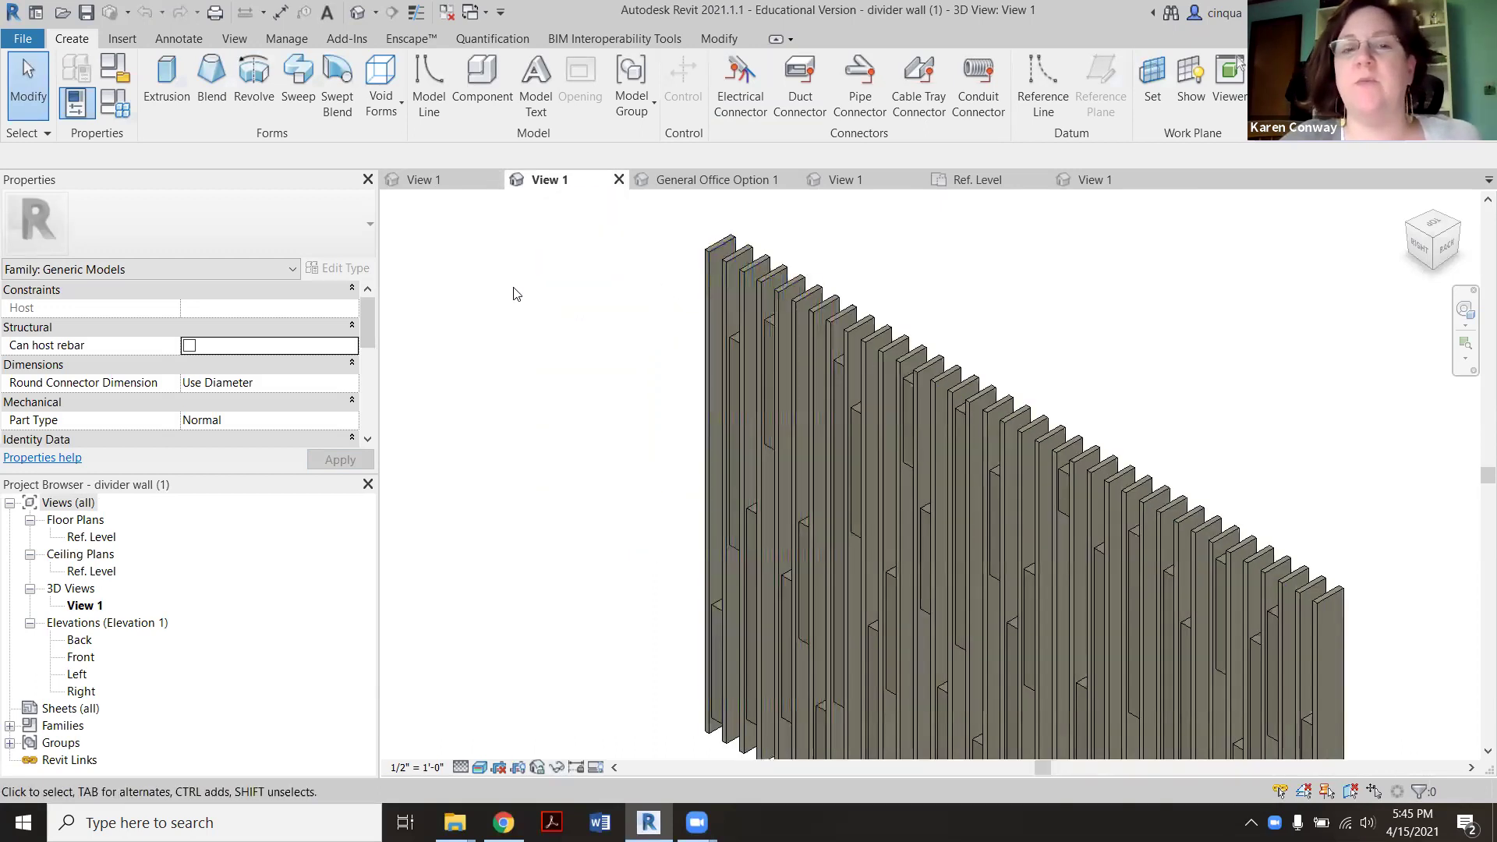
{"action": "left_click", "coordinate": [845, 180]}
{"action": "key", "text": "p"}
{"action": "key", "text": "t"}
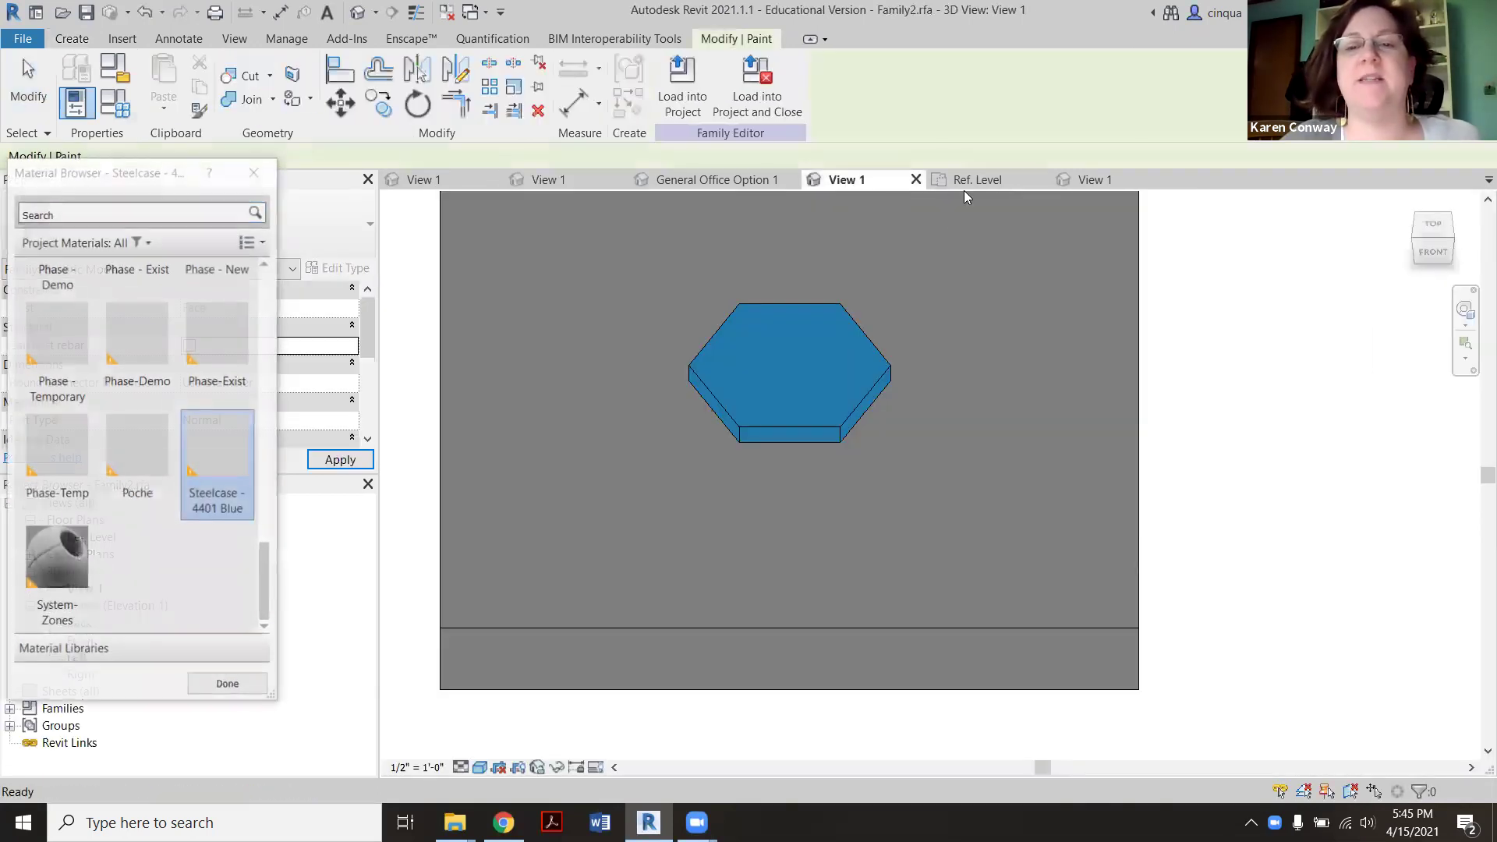
{"action": "left_click", "coordinate": [711, 180]}
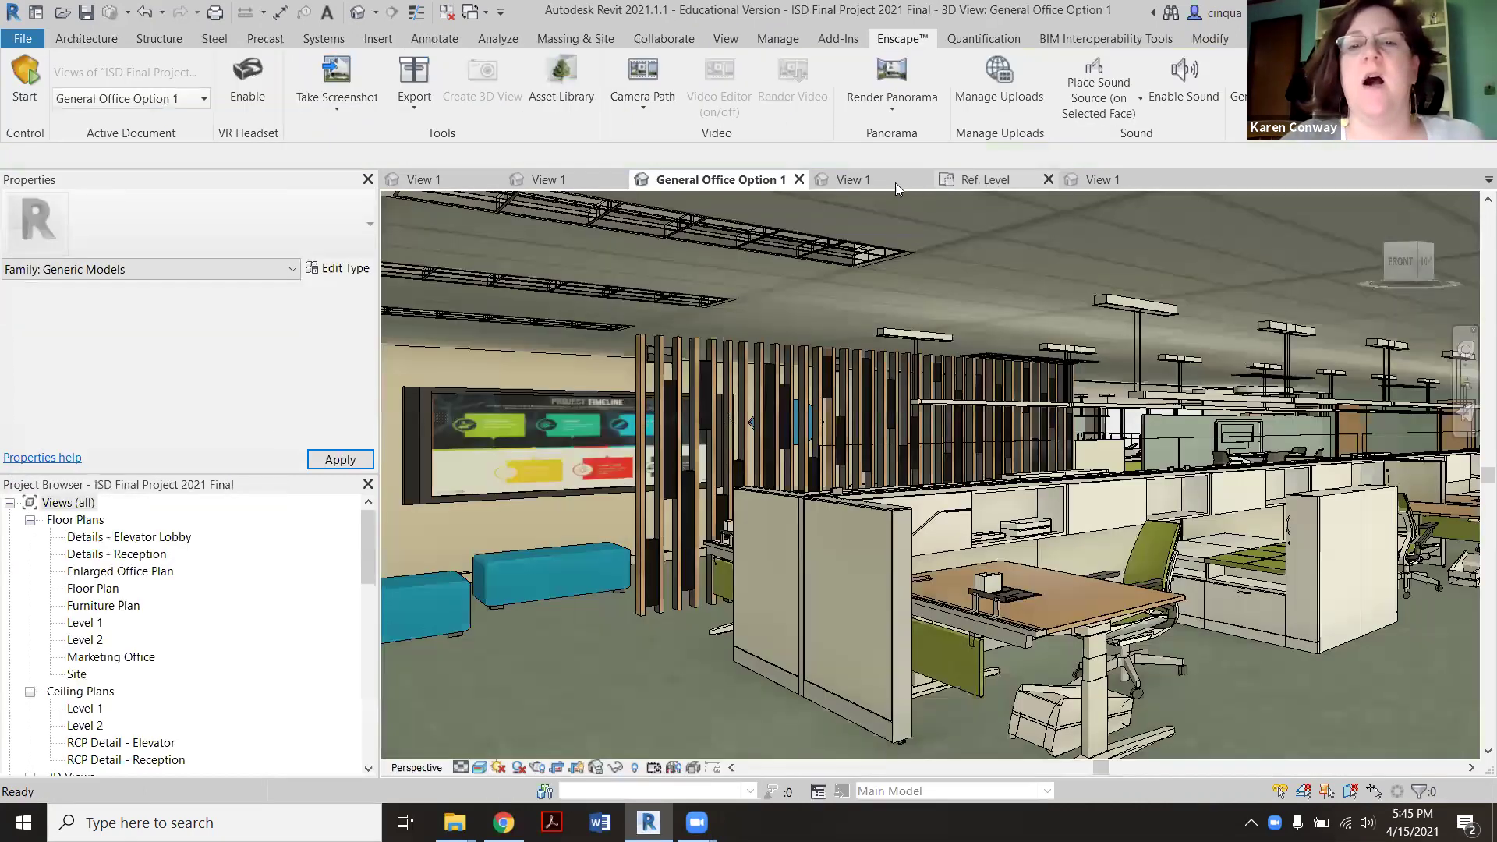
{"action": "left_click", "coordinate": [895, 183]}
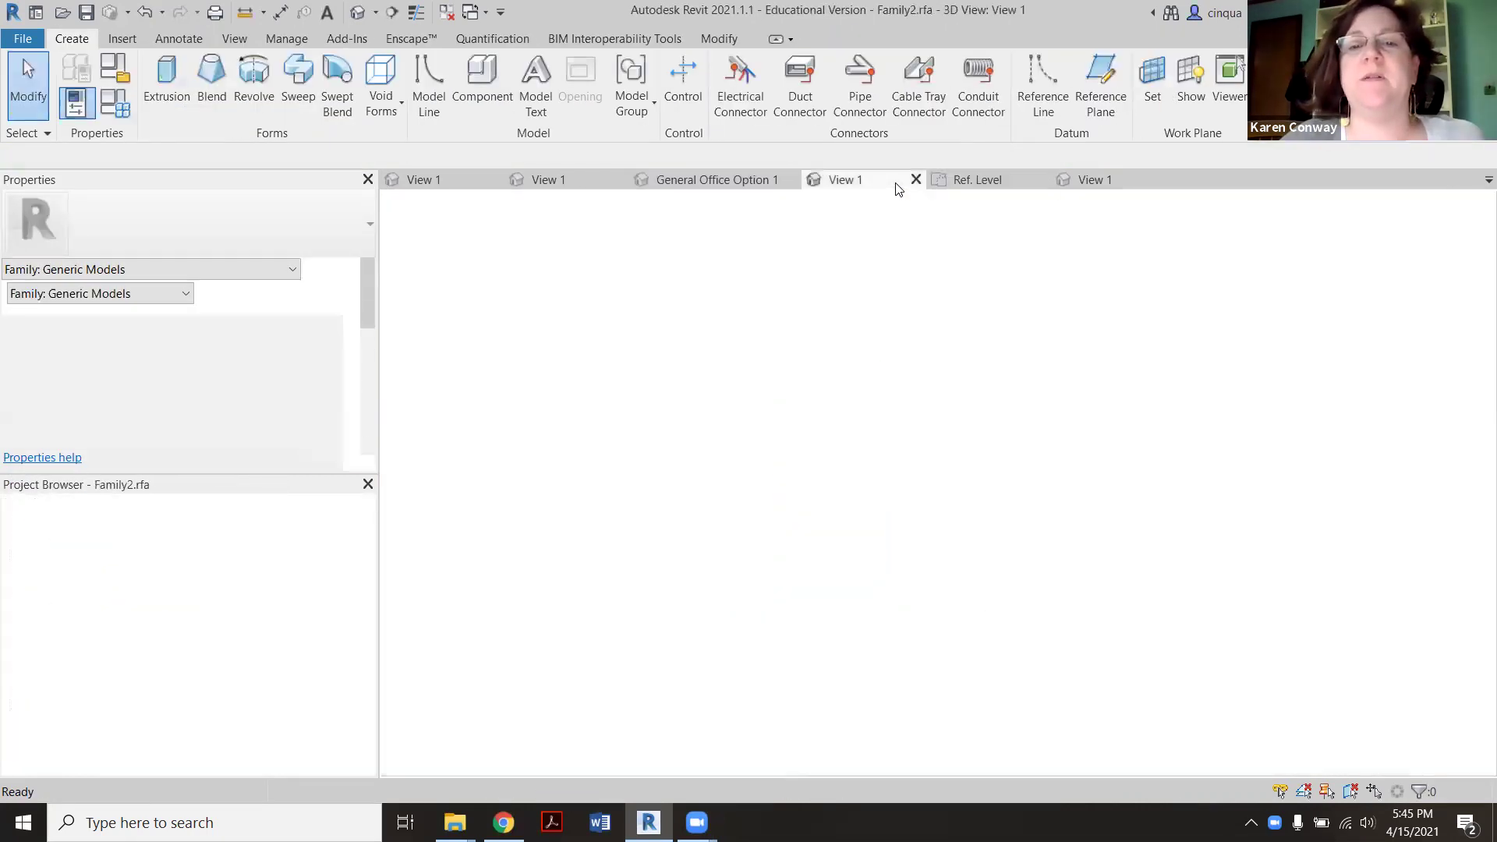
{"action": "left_click", "coordinate": [742, 179]}
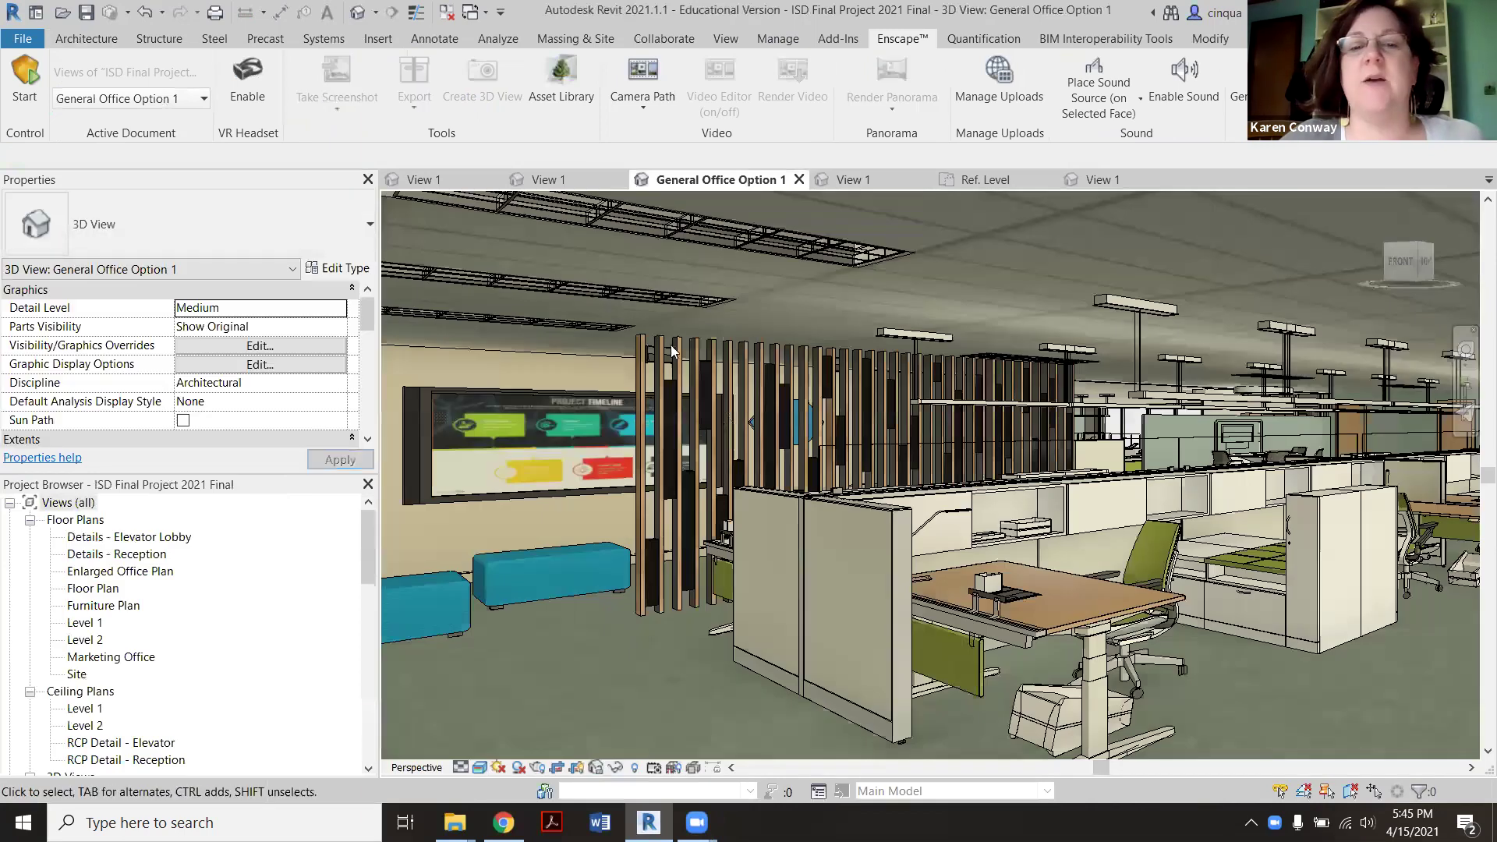
{"action": "scroll", "coordinate": [765, 497], "scroll_direction": "up", "scroll_amount": 3}
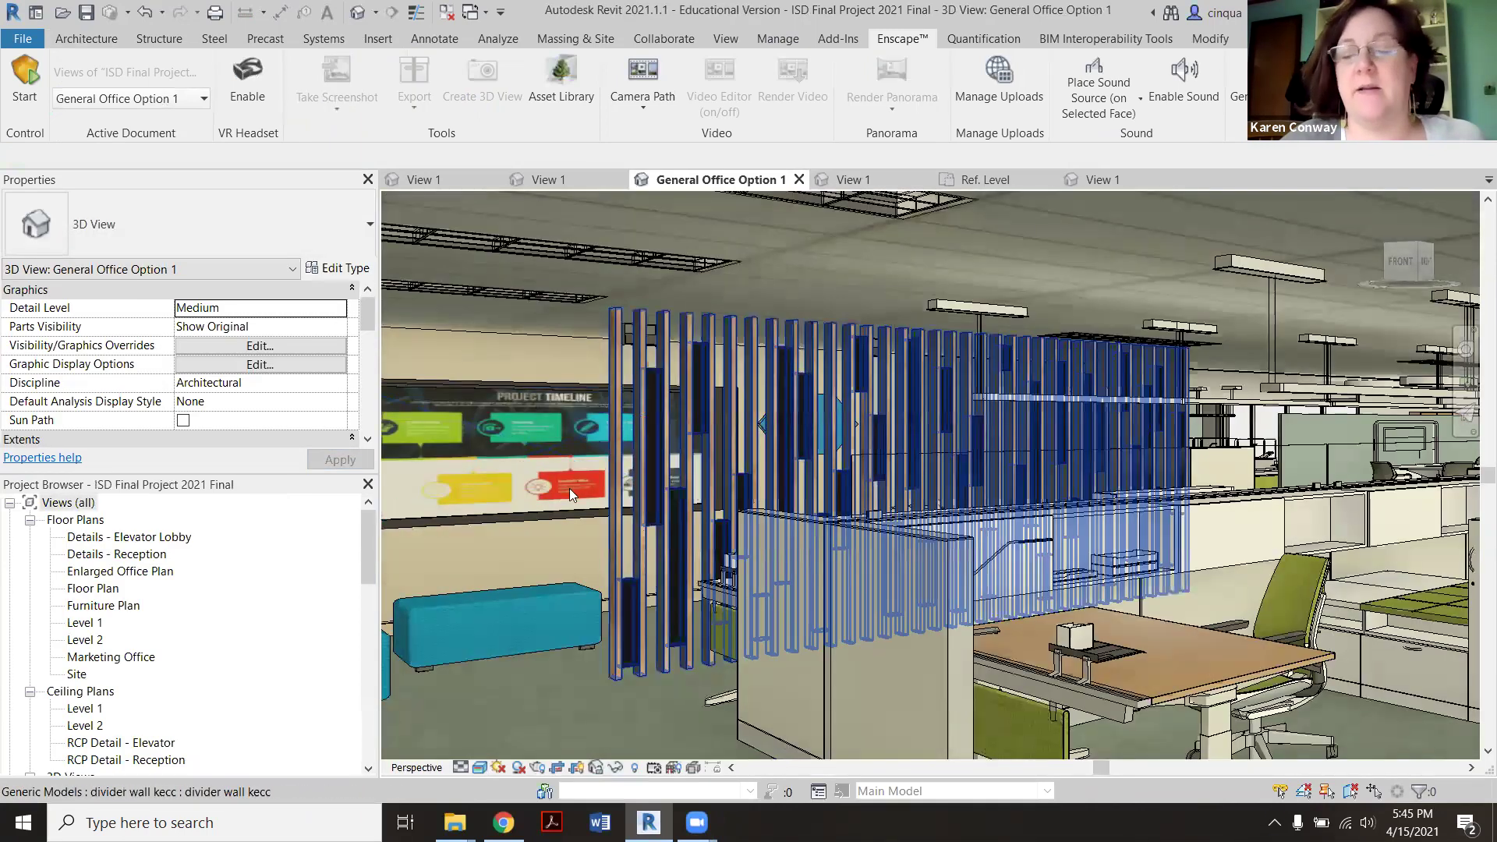
{"action": "scroll", "coordinate": [596, 483], "scroll_direction": "up", "scroll_amount": 3}
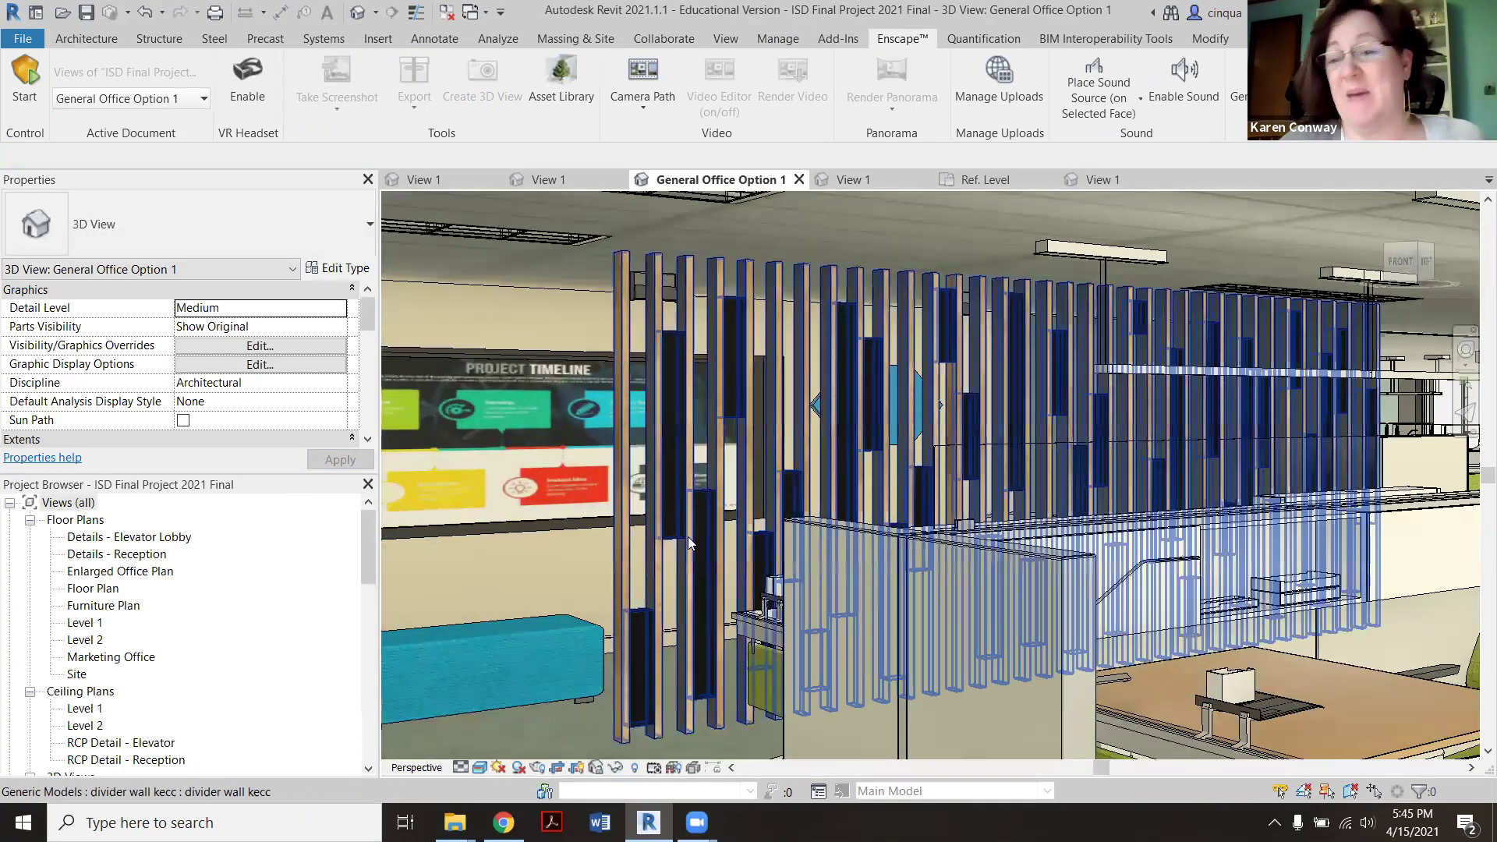
{"action": "scroll", "coordinate": [559, 552], "scroll_direction": "down", "scroll_amount": 2}
{"action": "scroll", "coordinate": [593, 507], "scroll_direction": "down", "scroll_amount": 2}
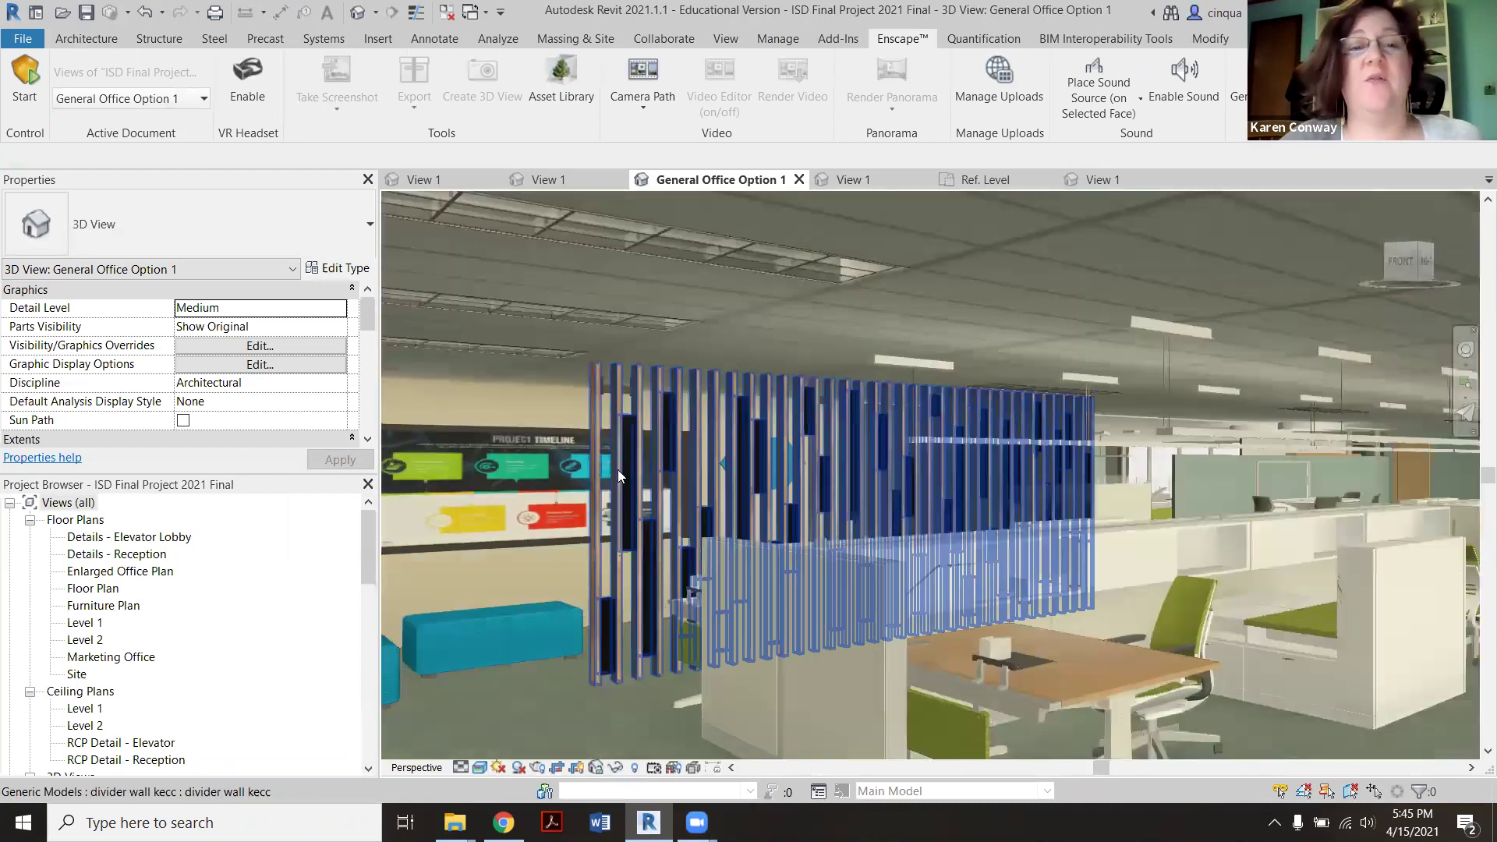
{"action": "left_click", "coordinate": [463, 185]}
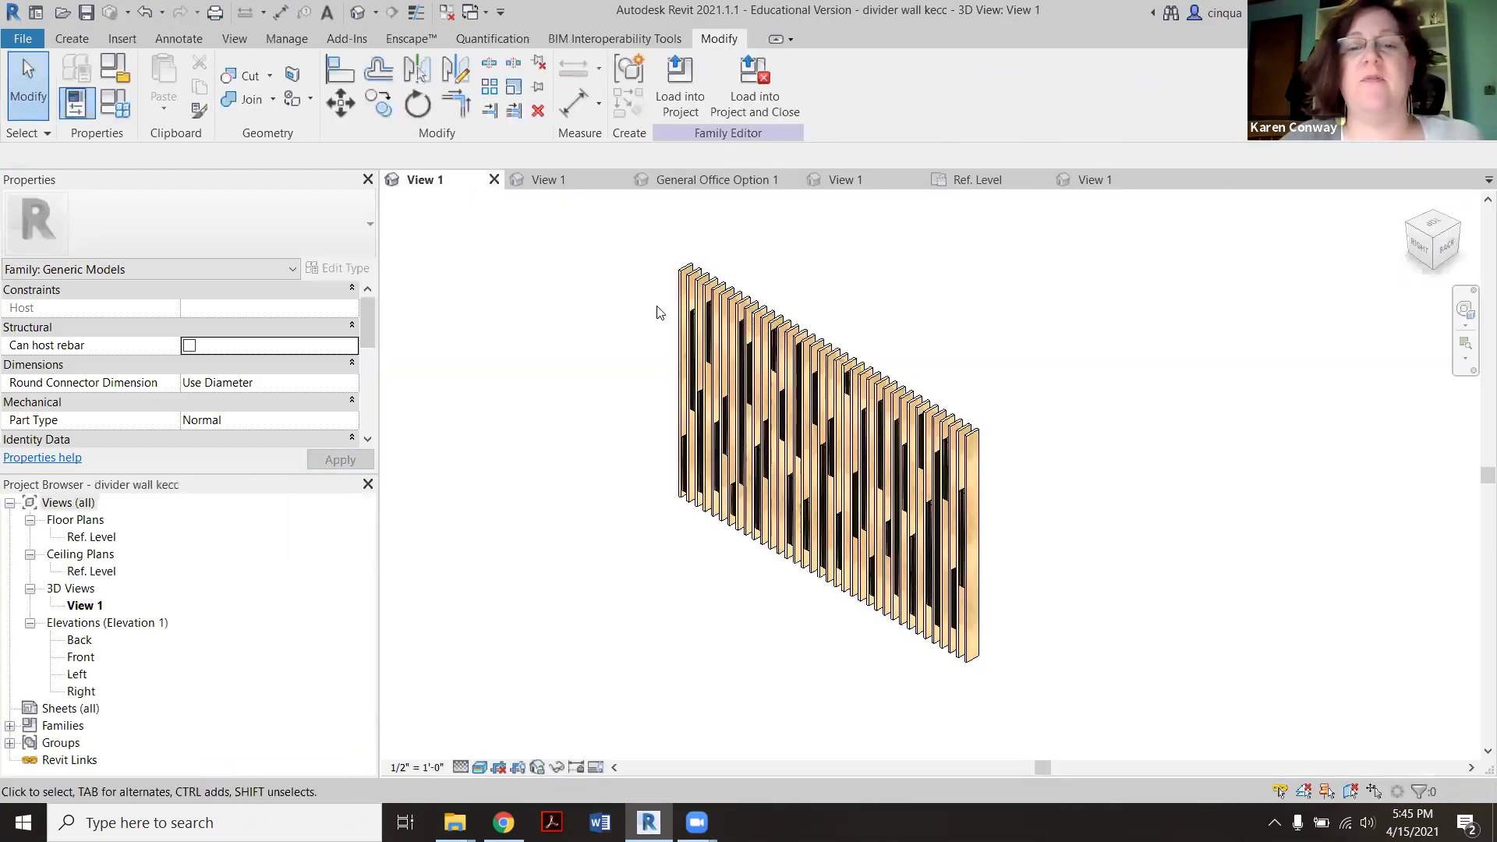
{"action": "scroll", "coordinate": [639, 374], "scroll_direction": "up", "scroll_amount": 1}
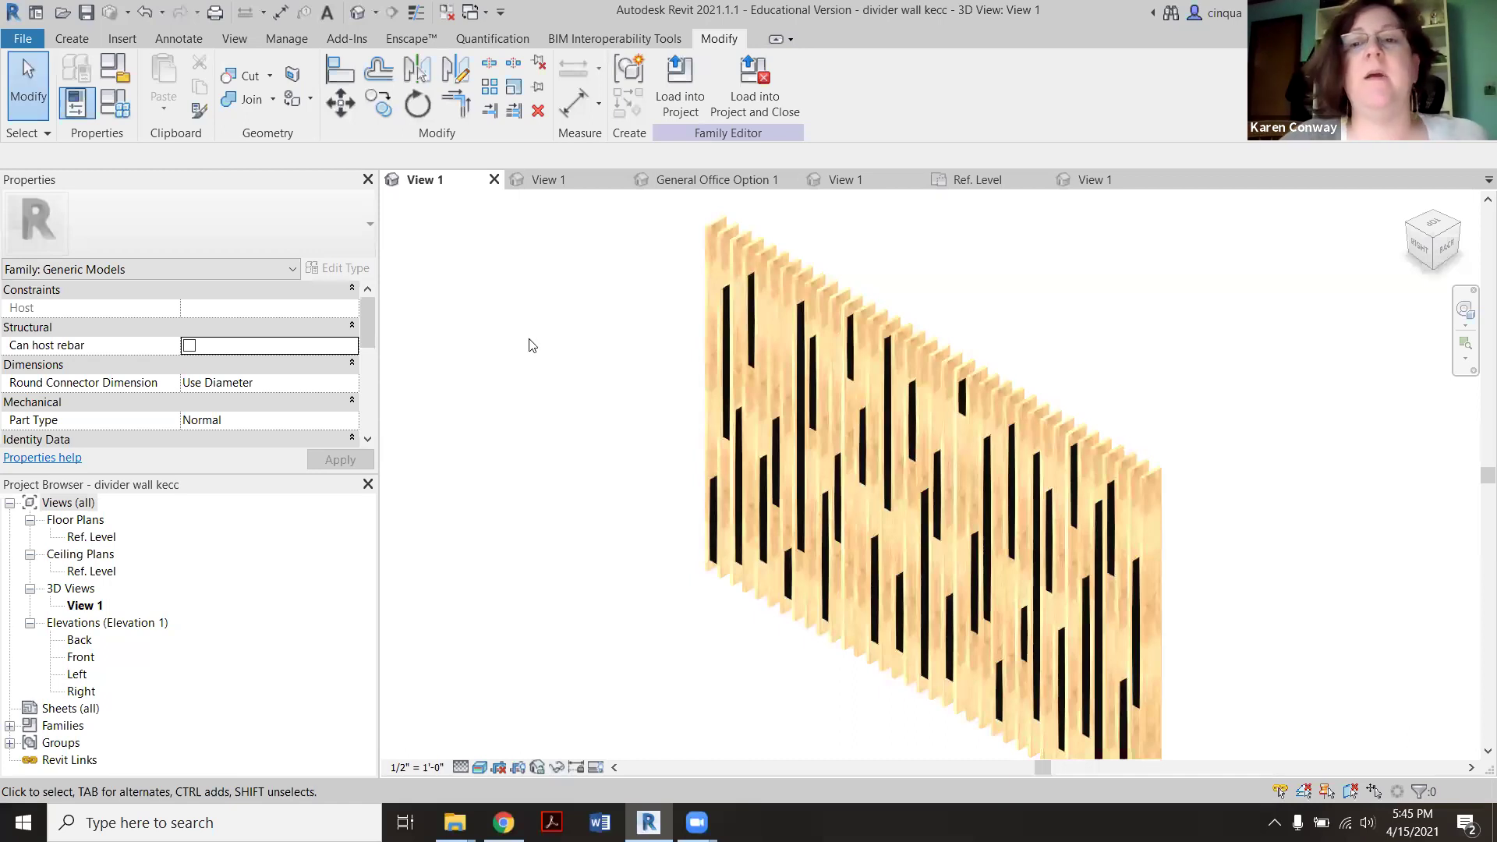
{"action": "left_click", "coordinate": [1084, 180]}
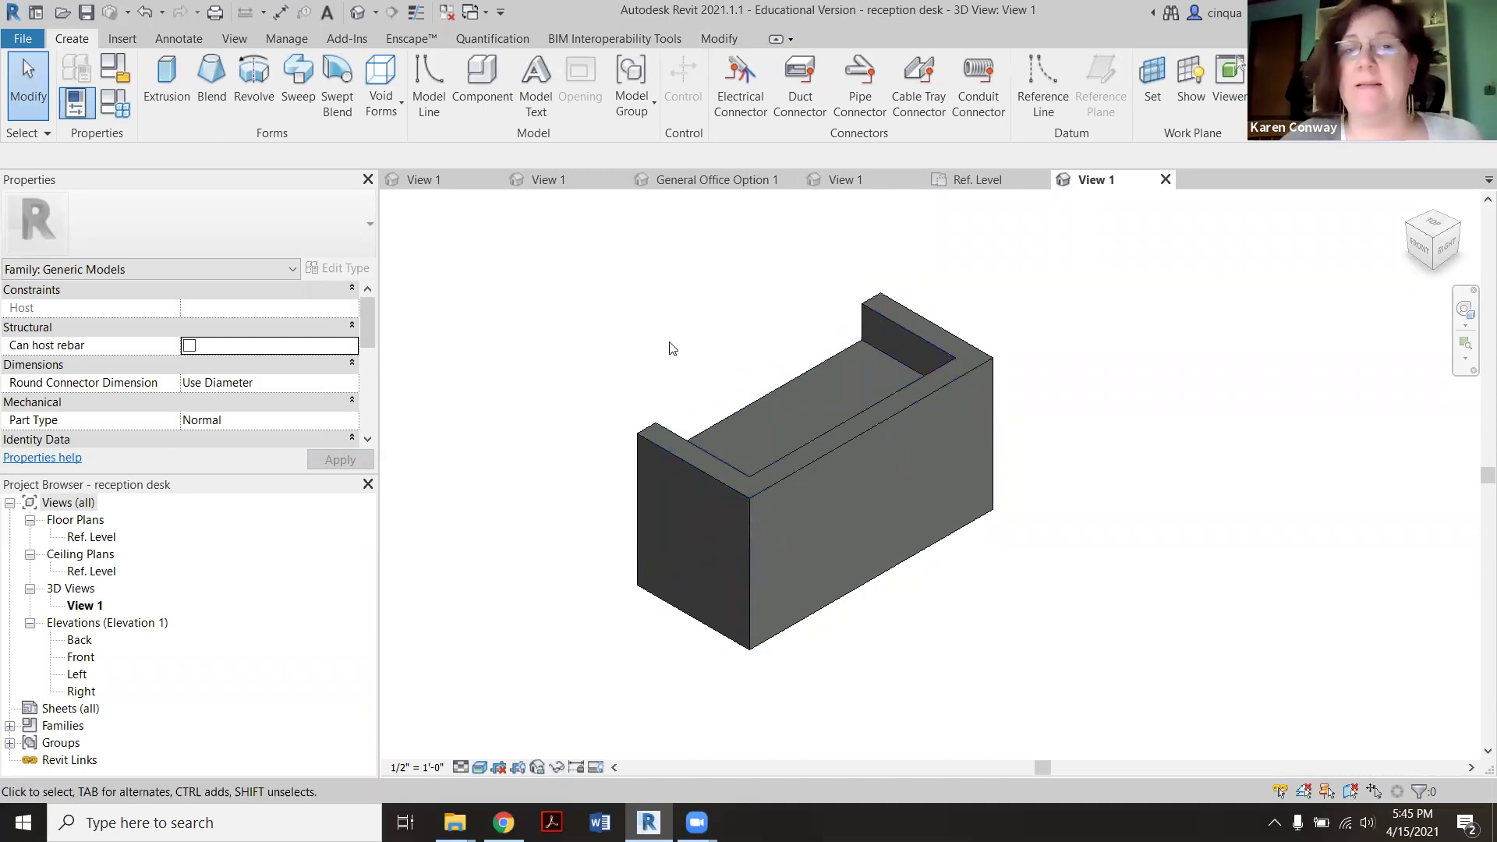
Duplicate the Default material in the Material Browser and name the copy Concrete Finish.
{"action": "left_click", "coordinate": [287, 39]}
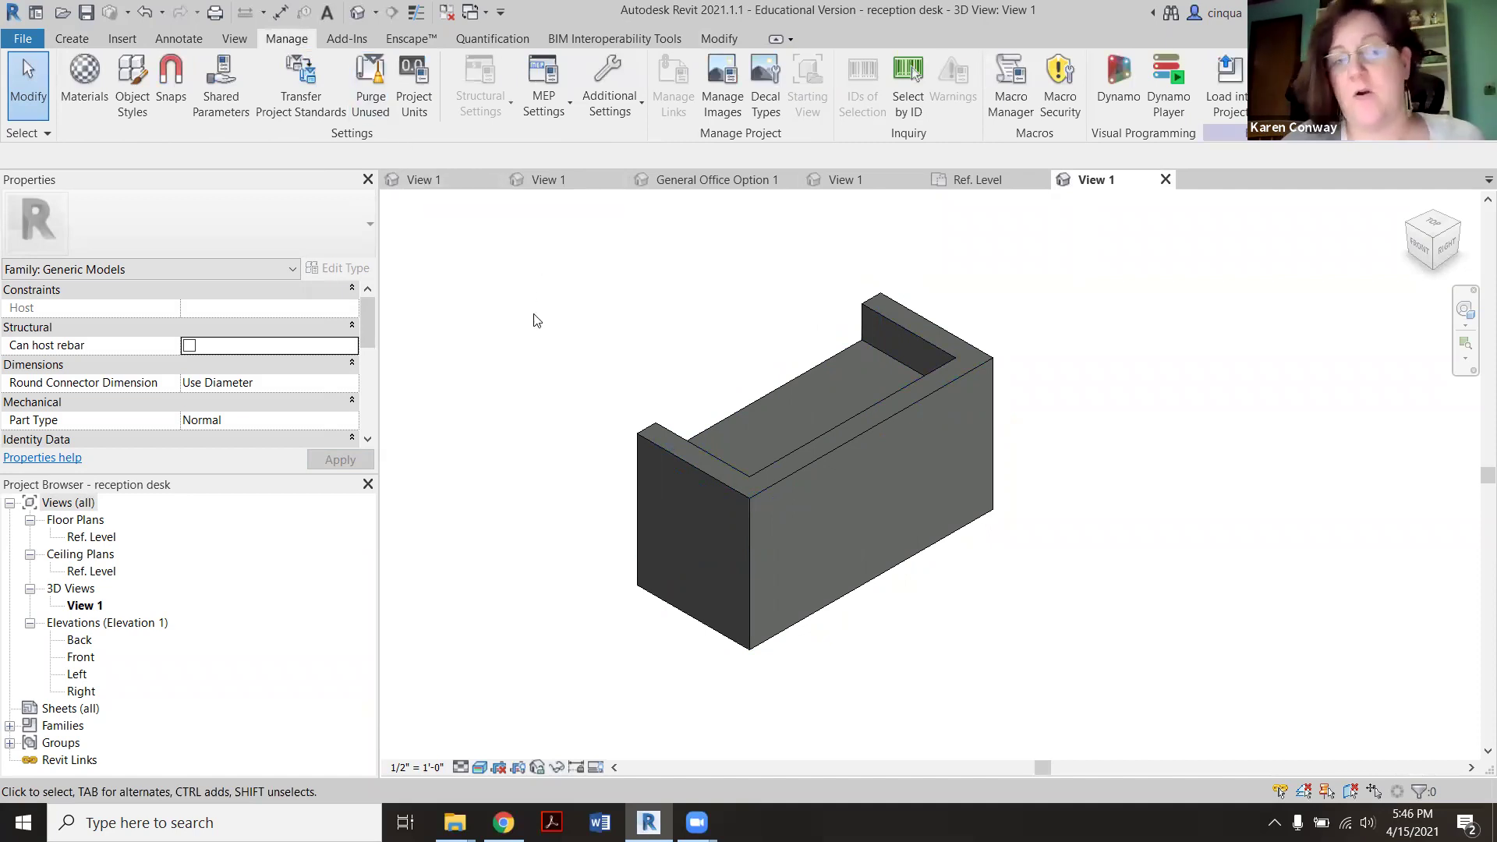
{"action": "left_click", "coordinate": [87, 80]}
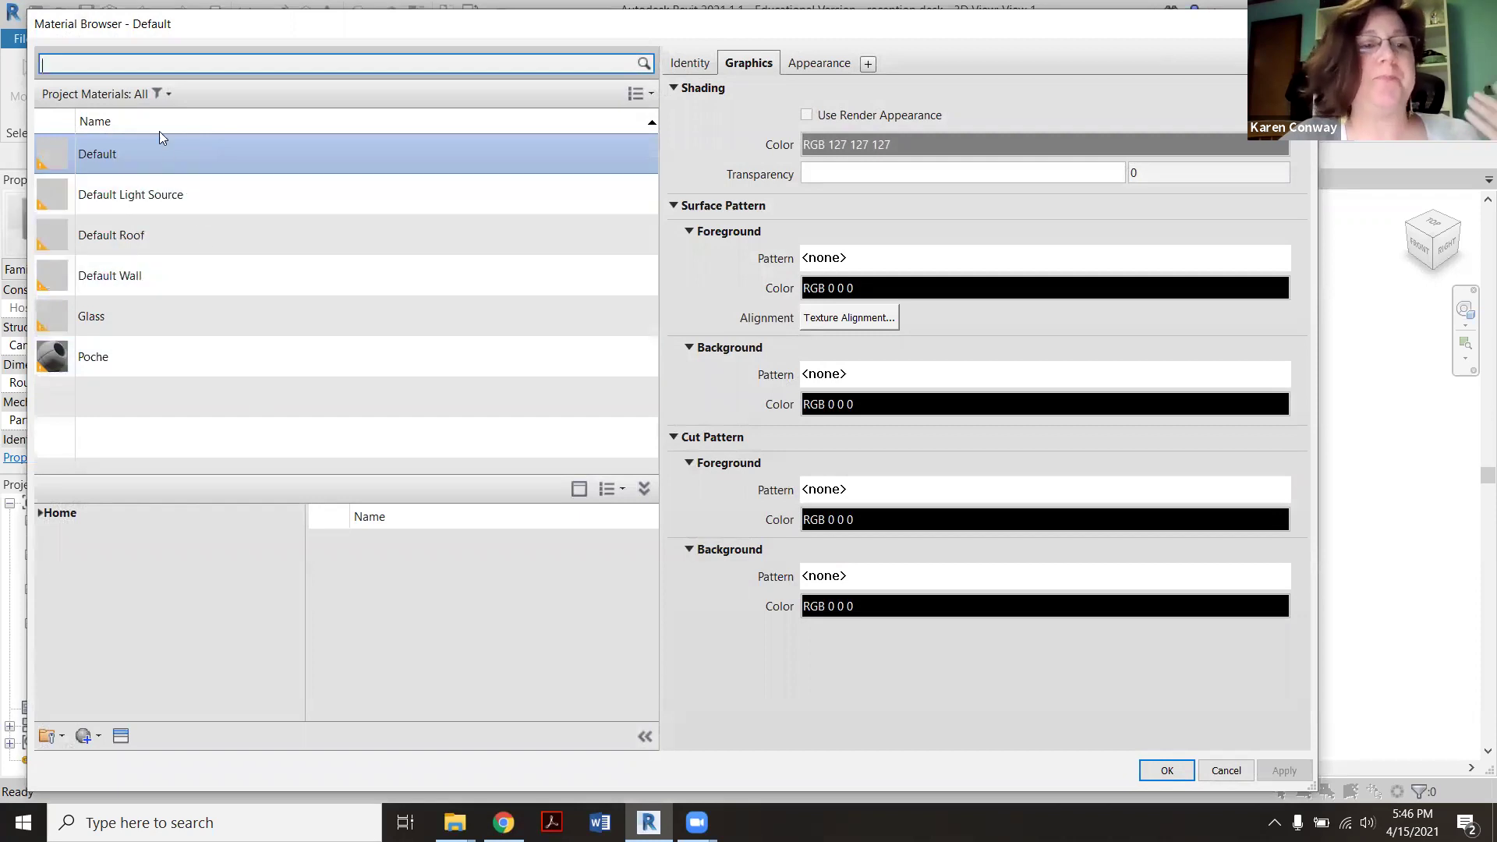
{"action": "right_click", "coordinate": [199, 153]}
{"action": "left_click", "coordinate": [258, 186]}
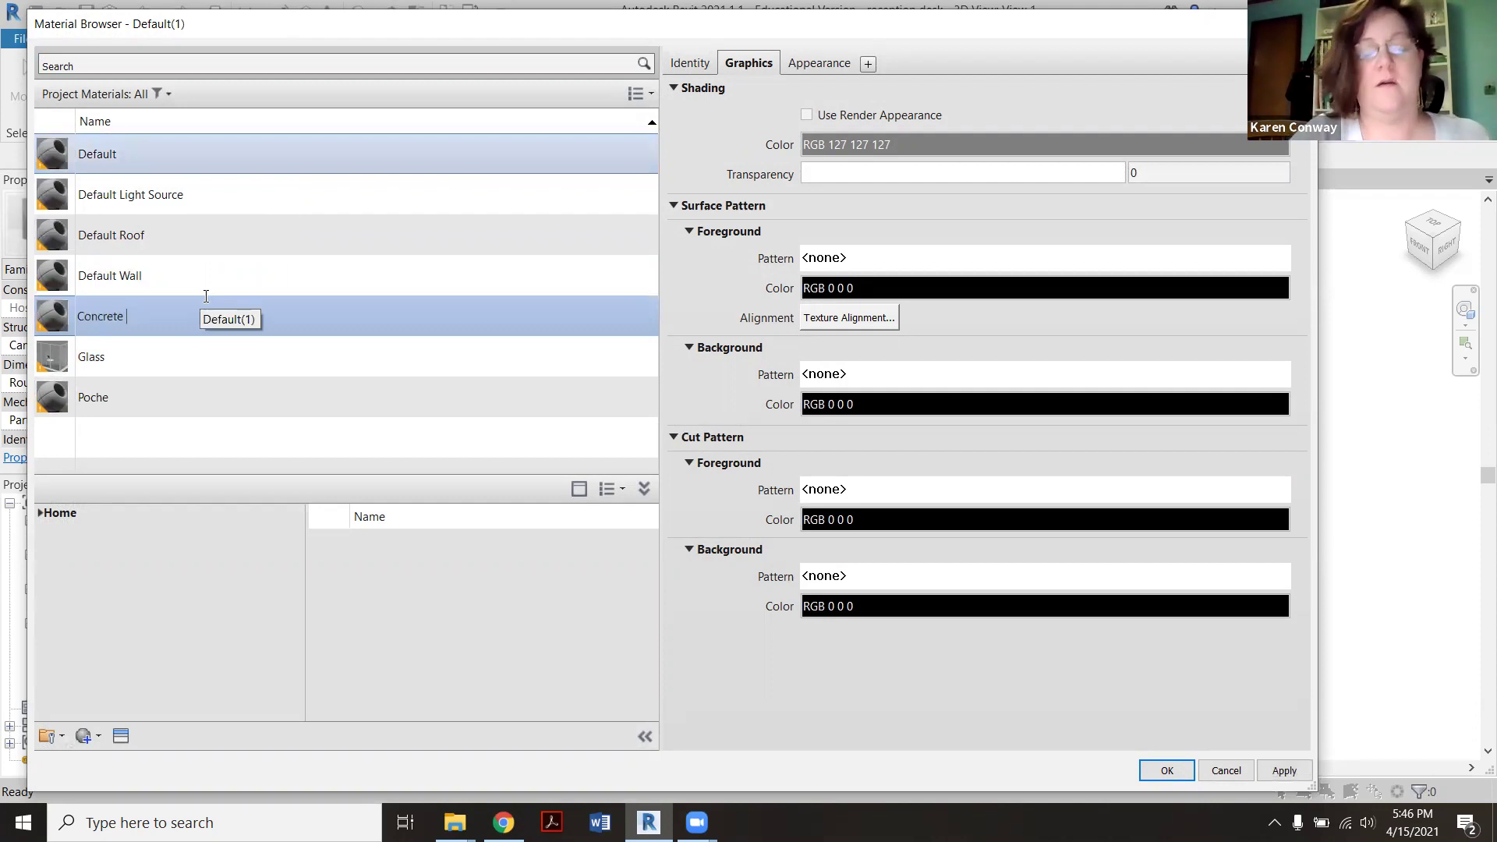
{"action": "left_click", "coordinate": [153, 438]}
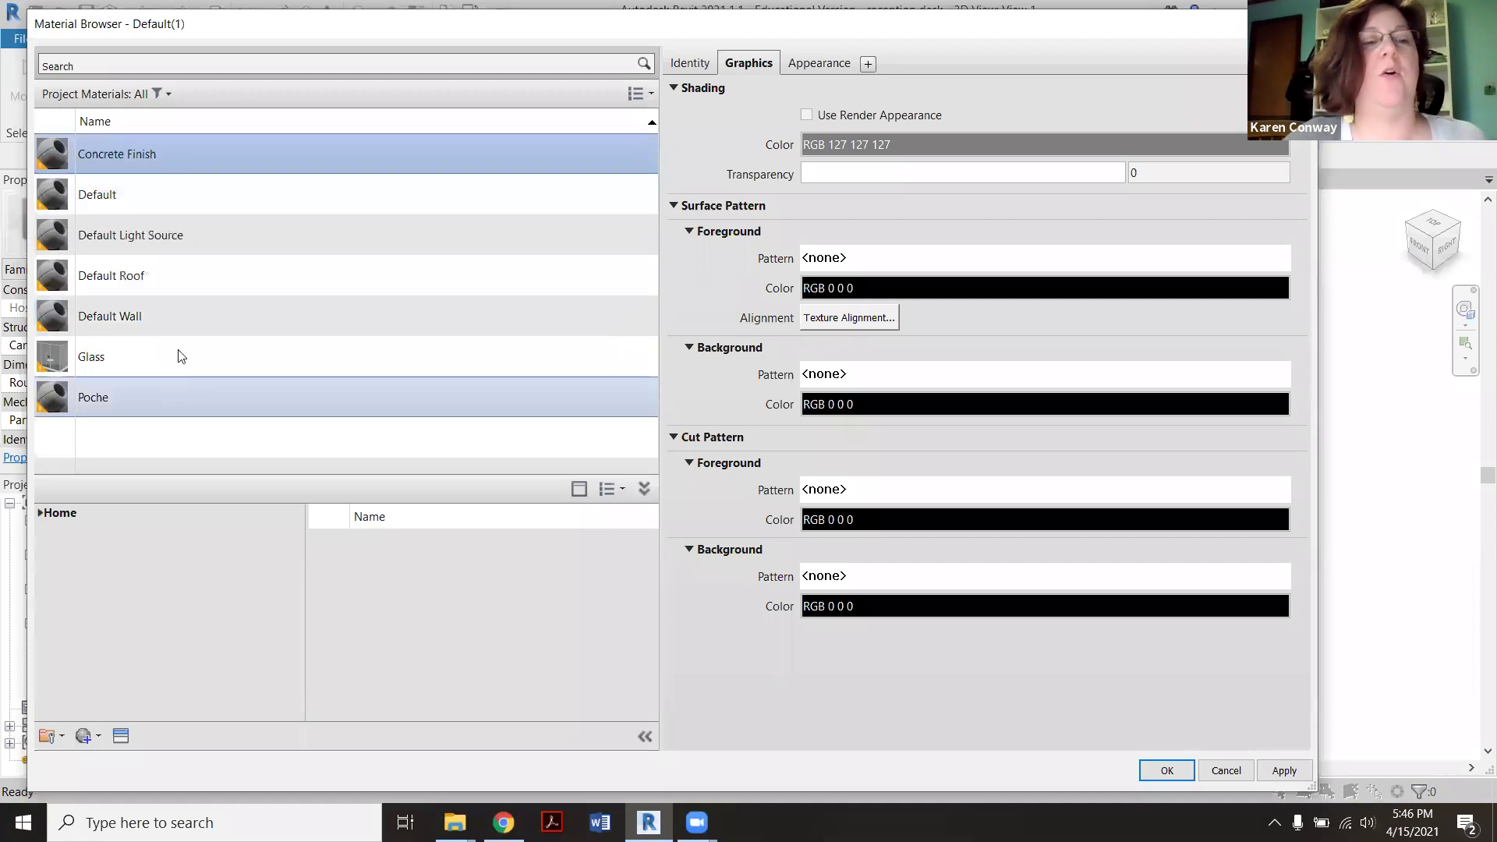
Replace Concrete Finish's appearance with the Concrete - Polished asset and confirm with OK.
{"action": "left_click", "coordinate": [121, 735]}
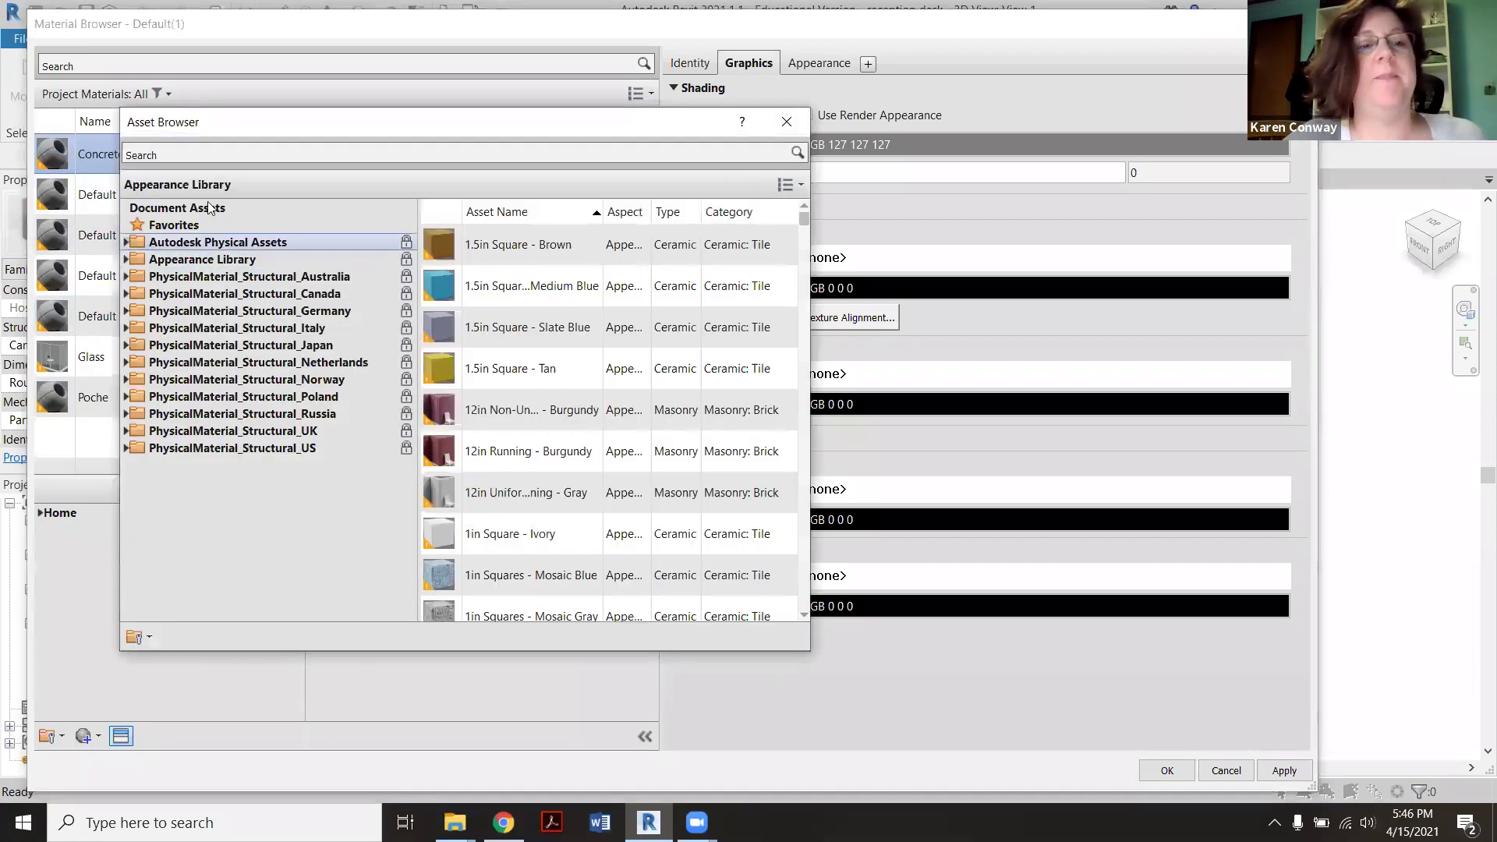
{"action": "left_click", "coordinate": [224, 151]}
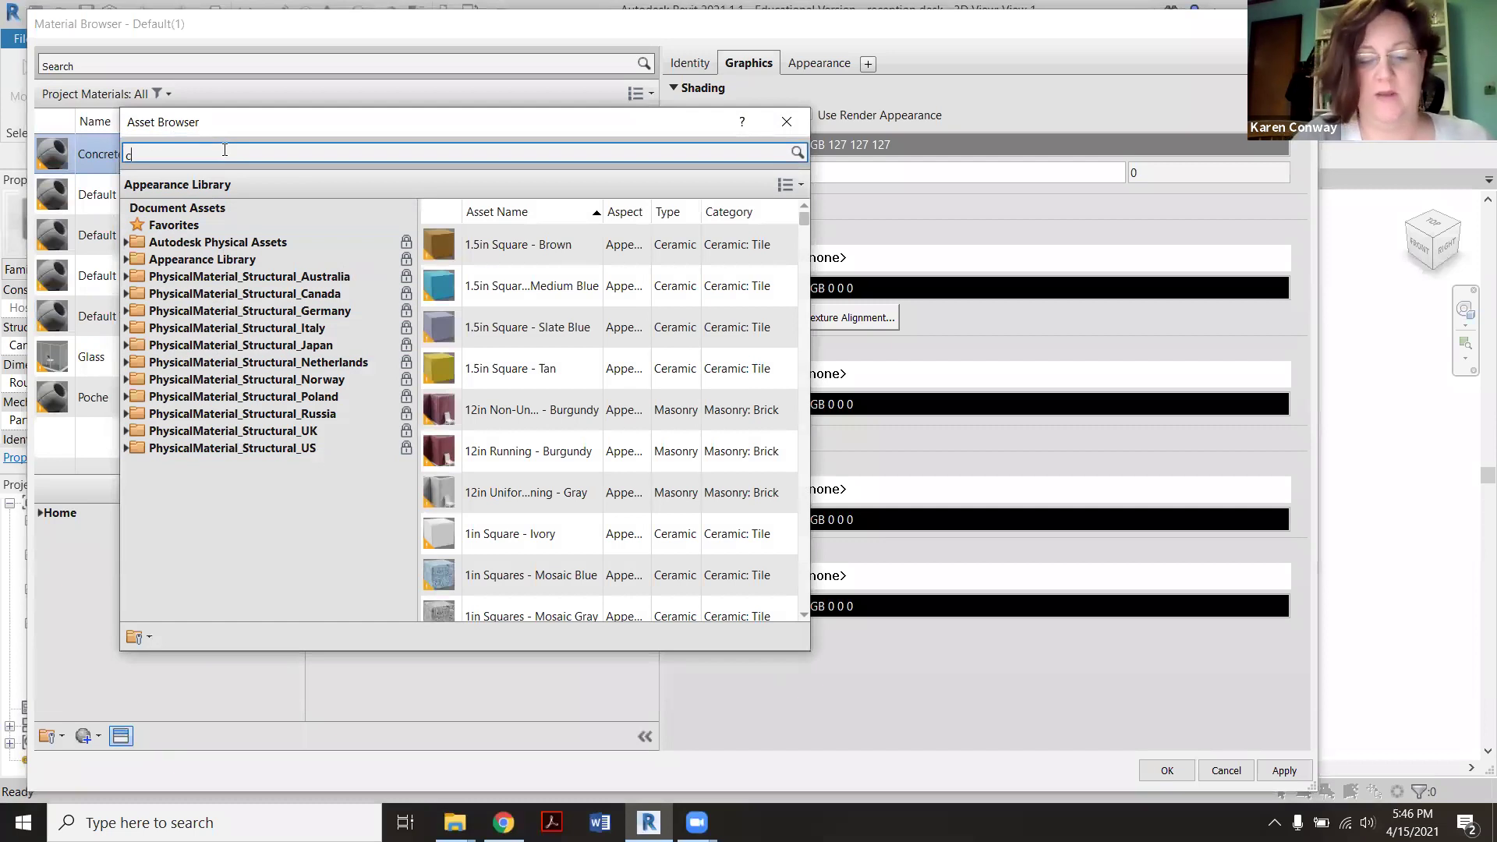
{"action": "type", "text": "concrete"}
{"action": "key", "text": "Return"}
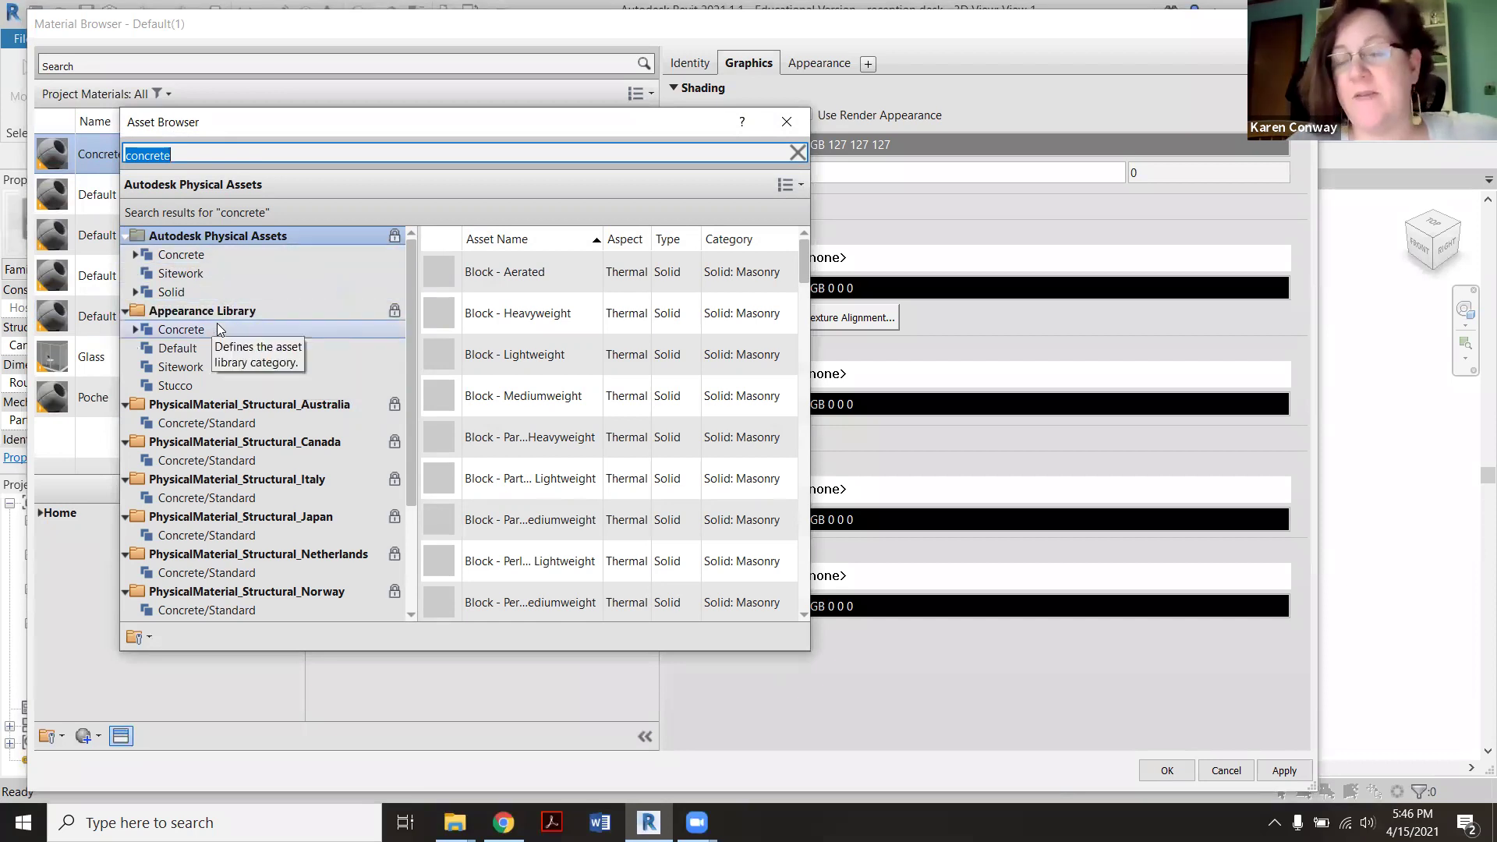
{"action": "left_click", "coordinate": [196, 332]}
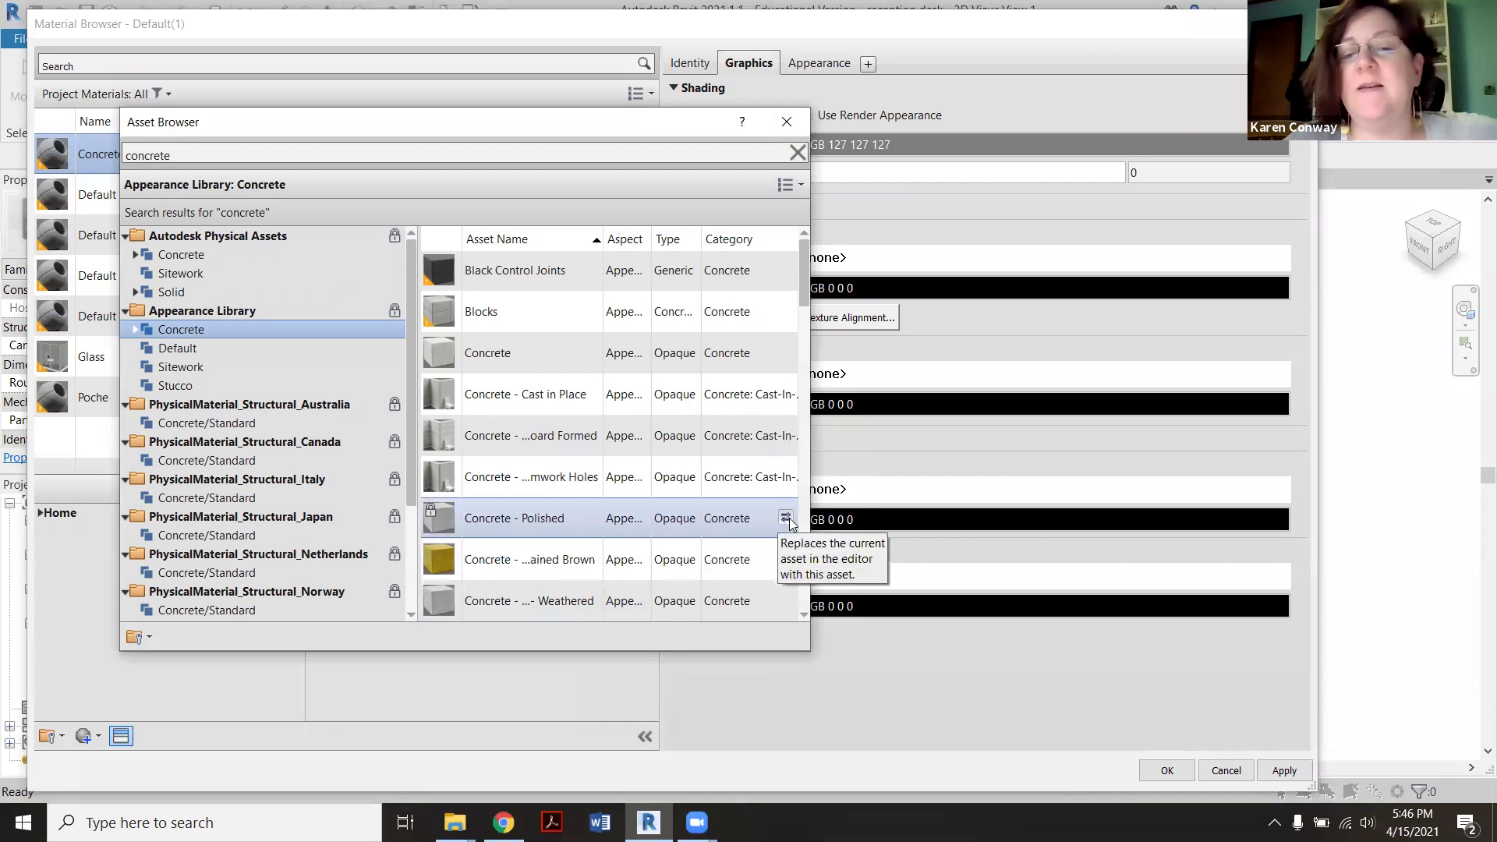
{"action": "left_click", "coordinate": [786, 518]}
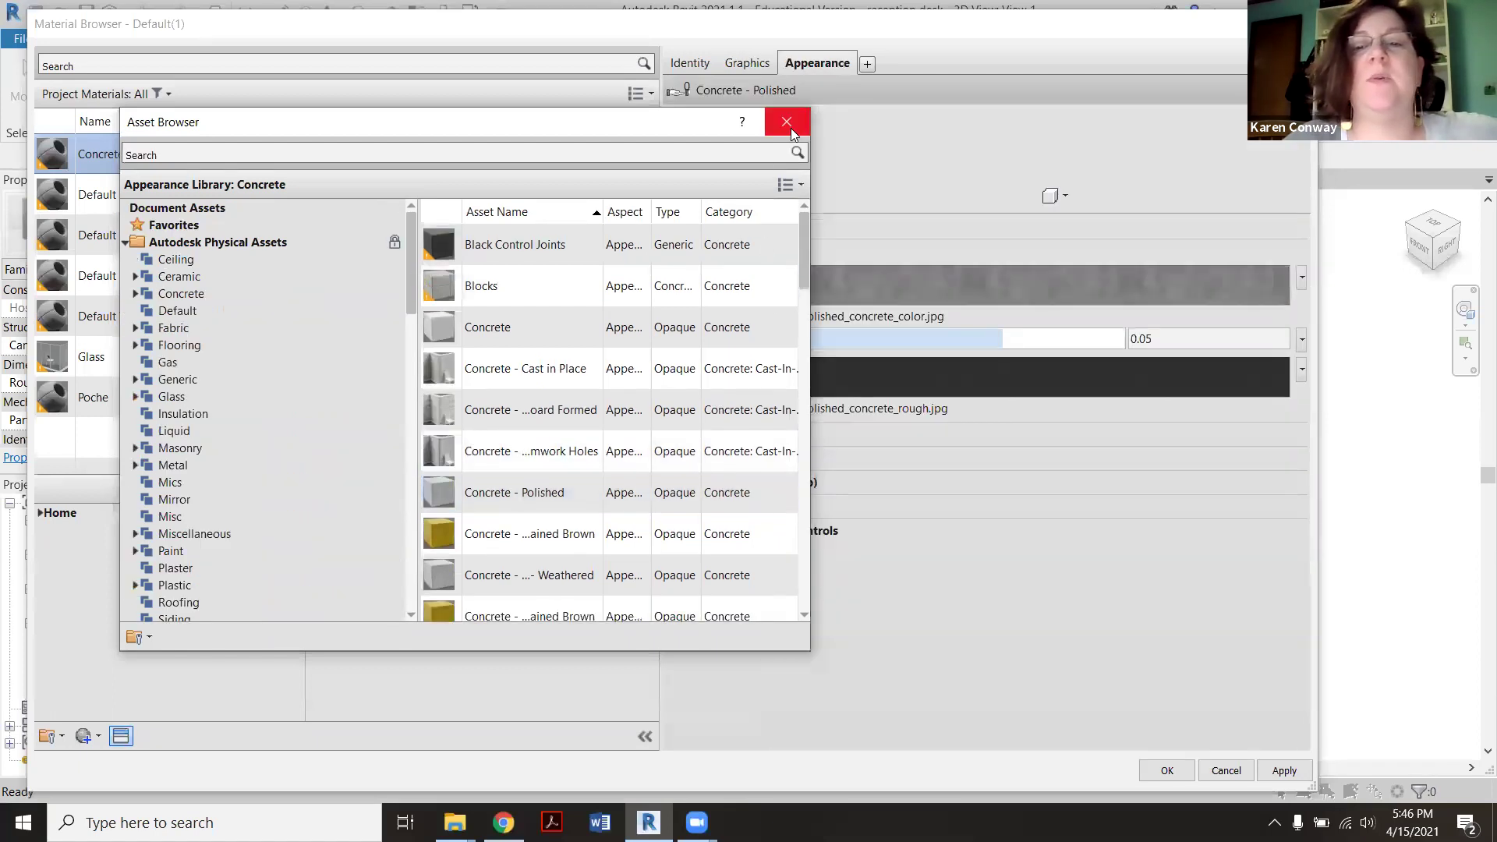
{"action": "left_click", "coordinate": [787, 125]}
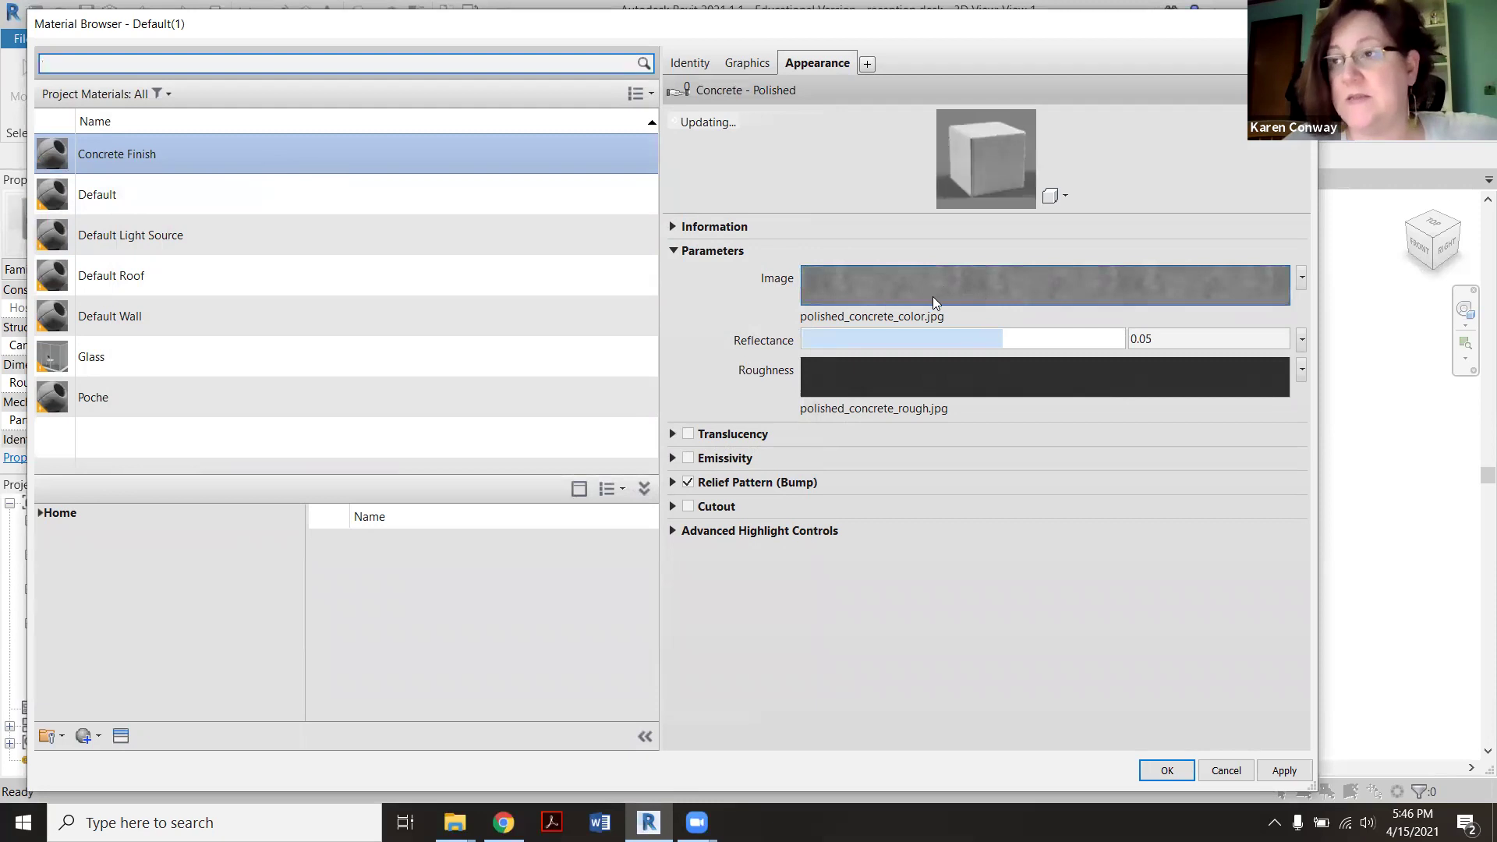
{"action": "mouse_move", "coordinate": [939, 299]}
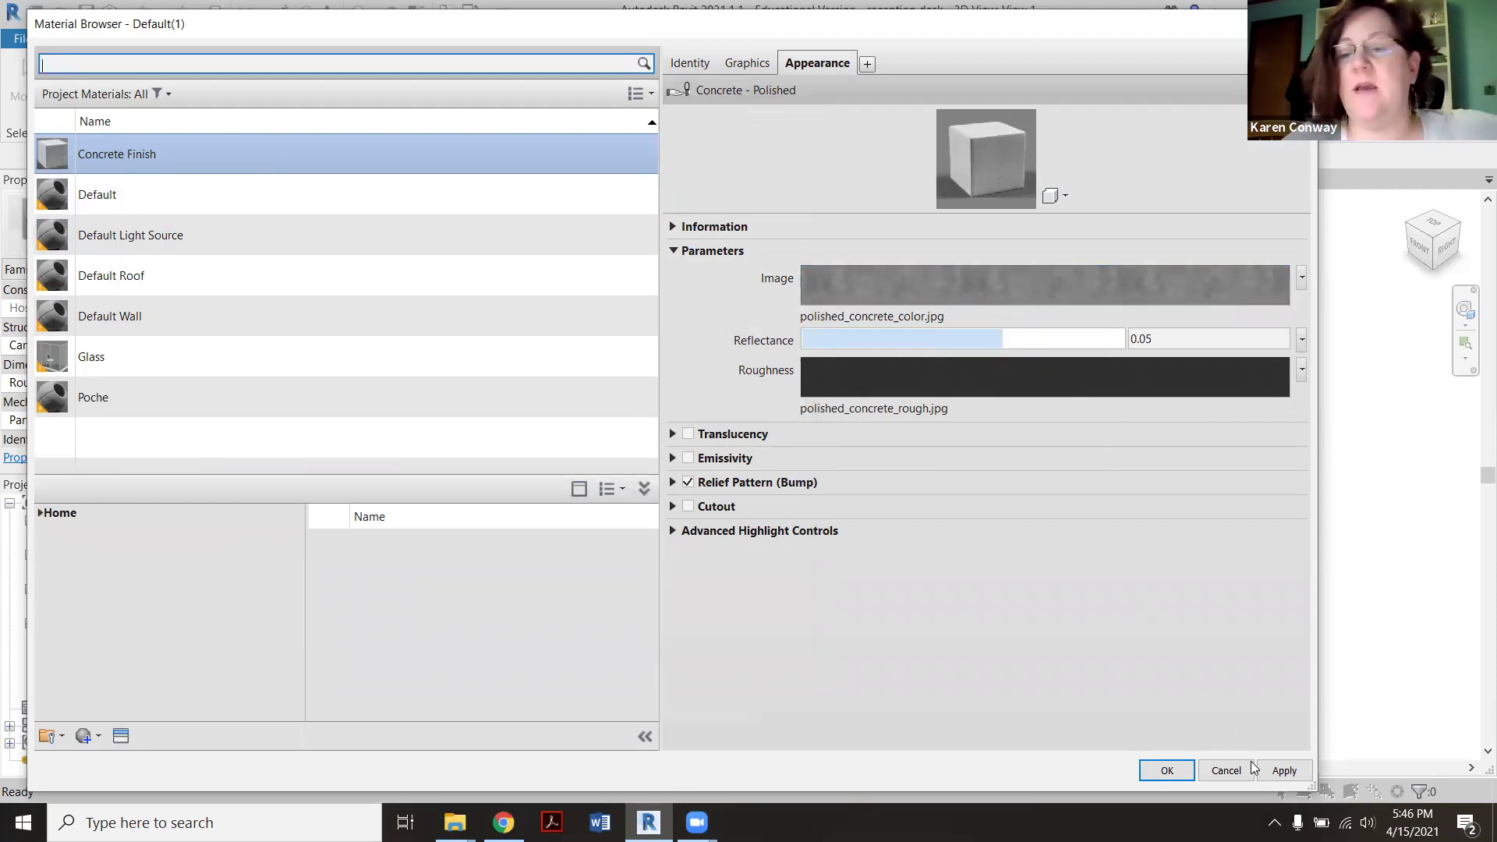
{"action": "left_click", "coordinate": [1155, 772]}
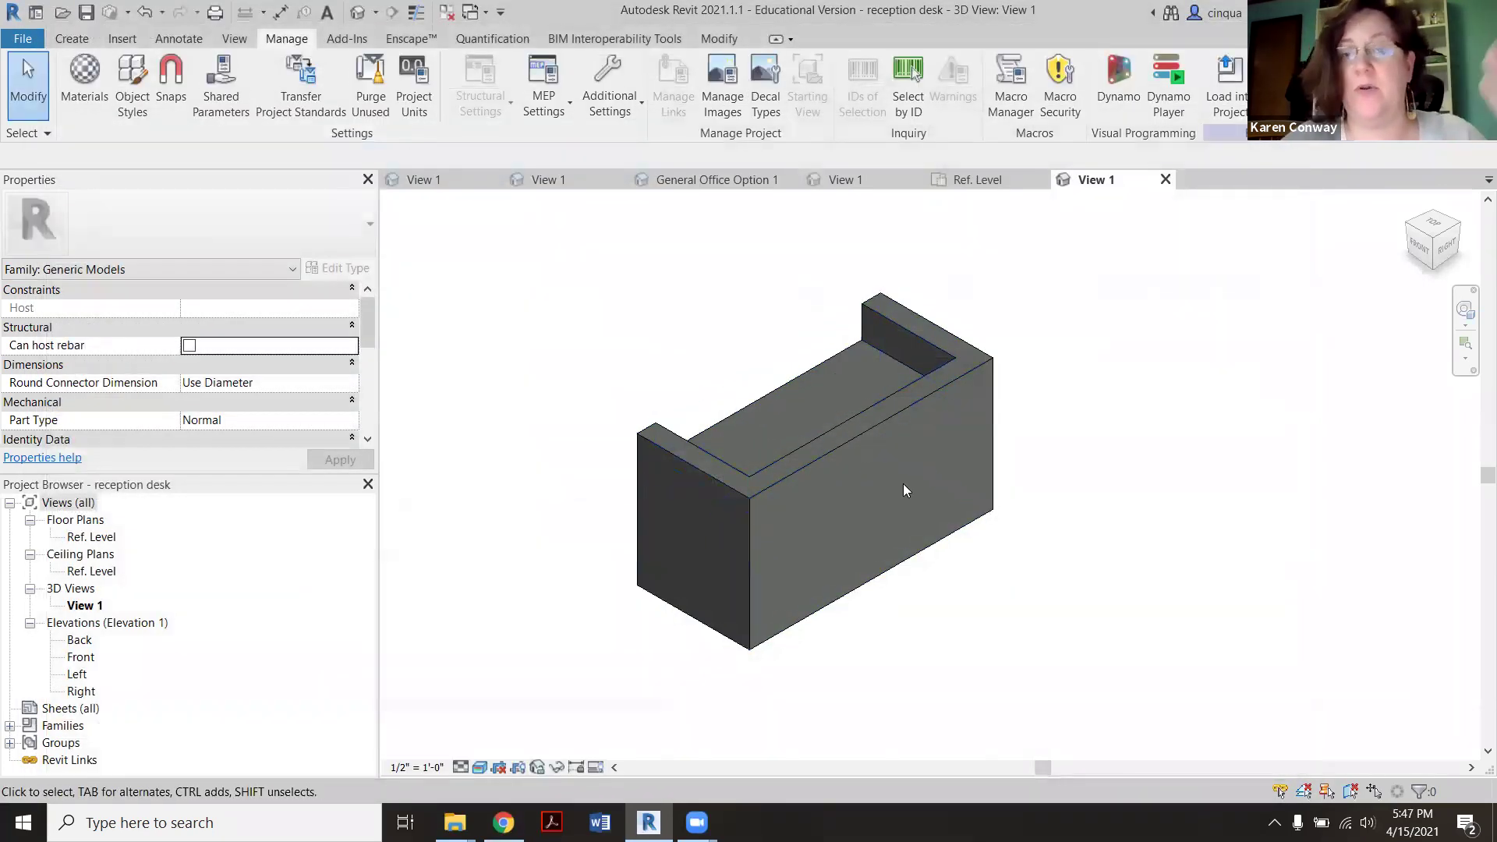
Paint the desk's end face, front face and top rim with Concrete Finish, using Realistic style.
{"action": "left_click", "coordinate": [715, 39]}
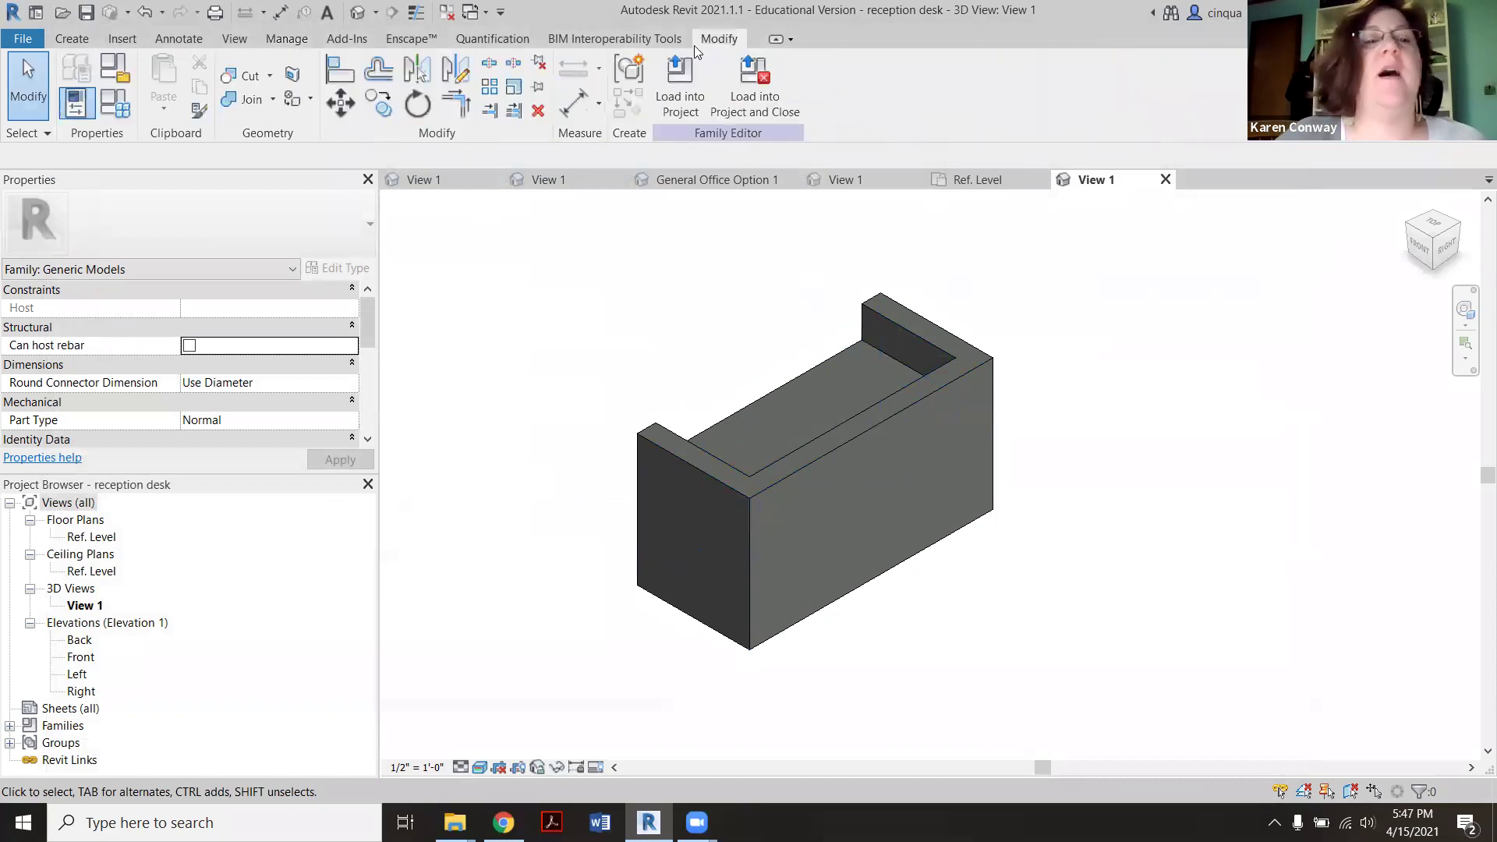
{"action": "left_click", "coordinate": [294, 99]}
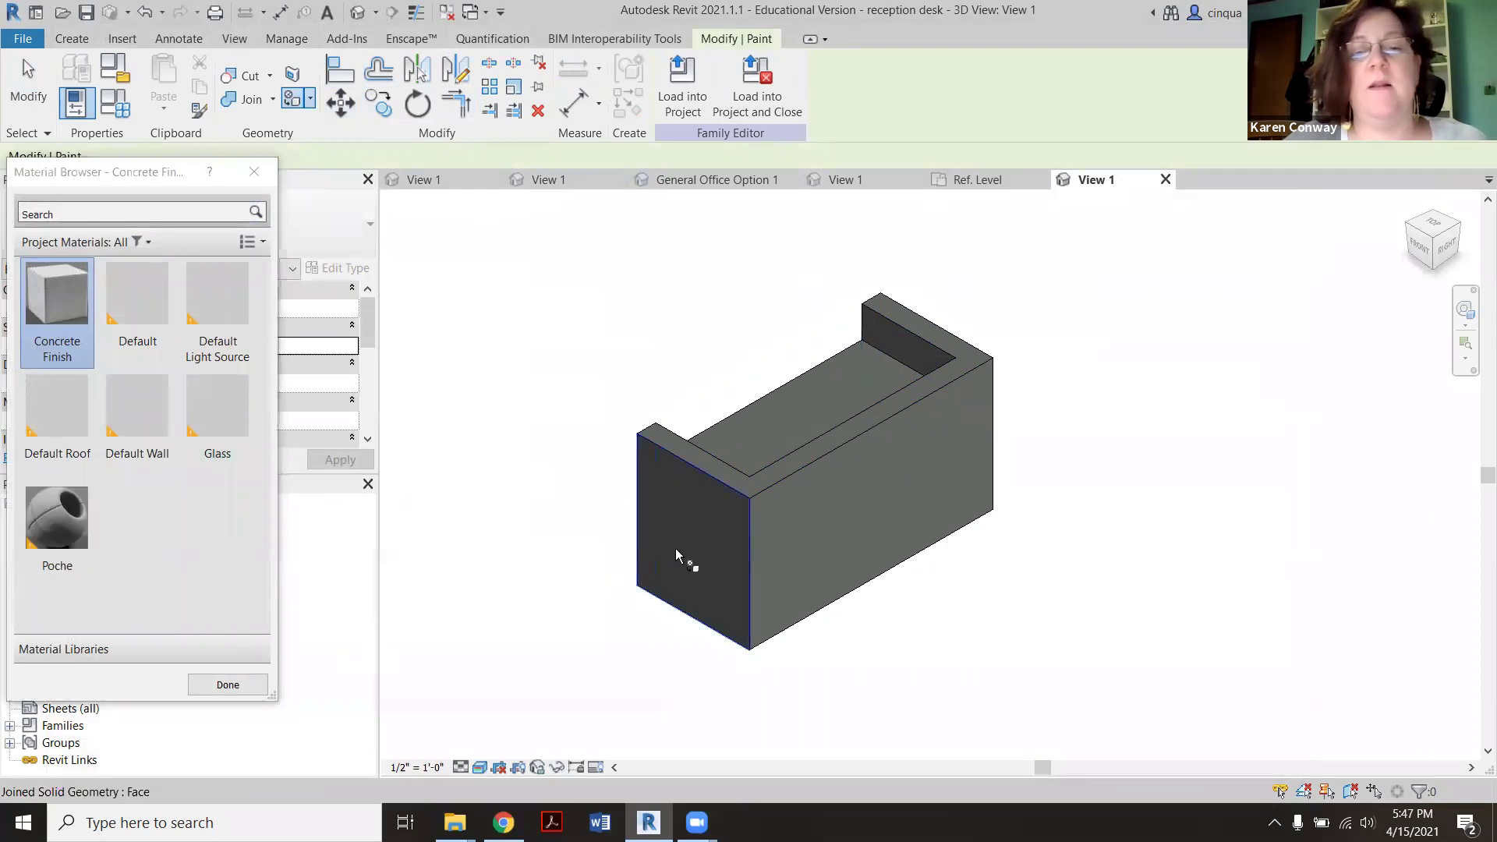
{"action": "left_click", "coordinate": [775, 578]}
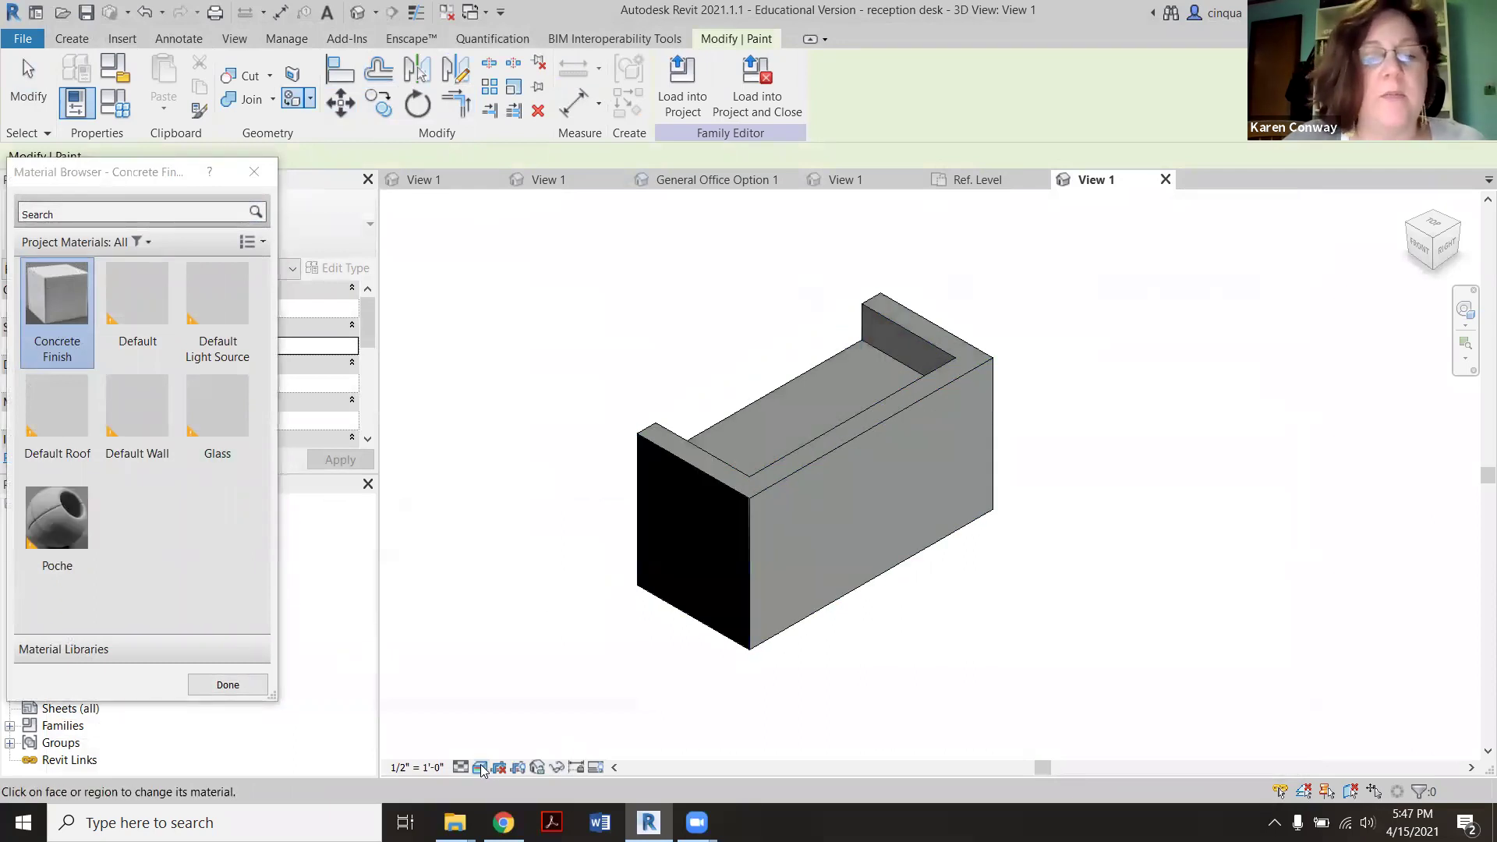
{"action": "left_click", "coordinate": [481, 770]}
{"action": "left_click", "coordinate": [518, 745]}
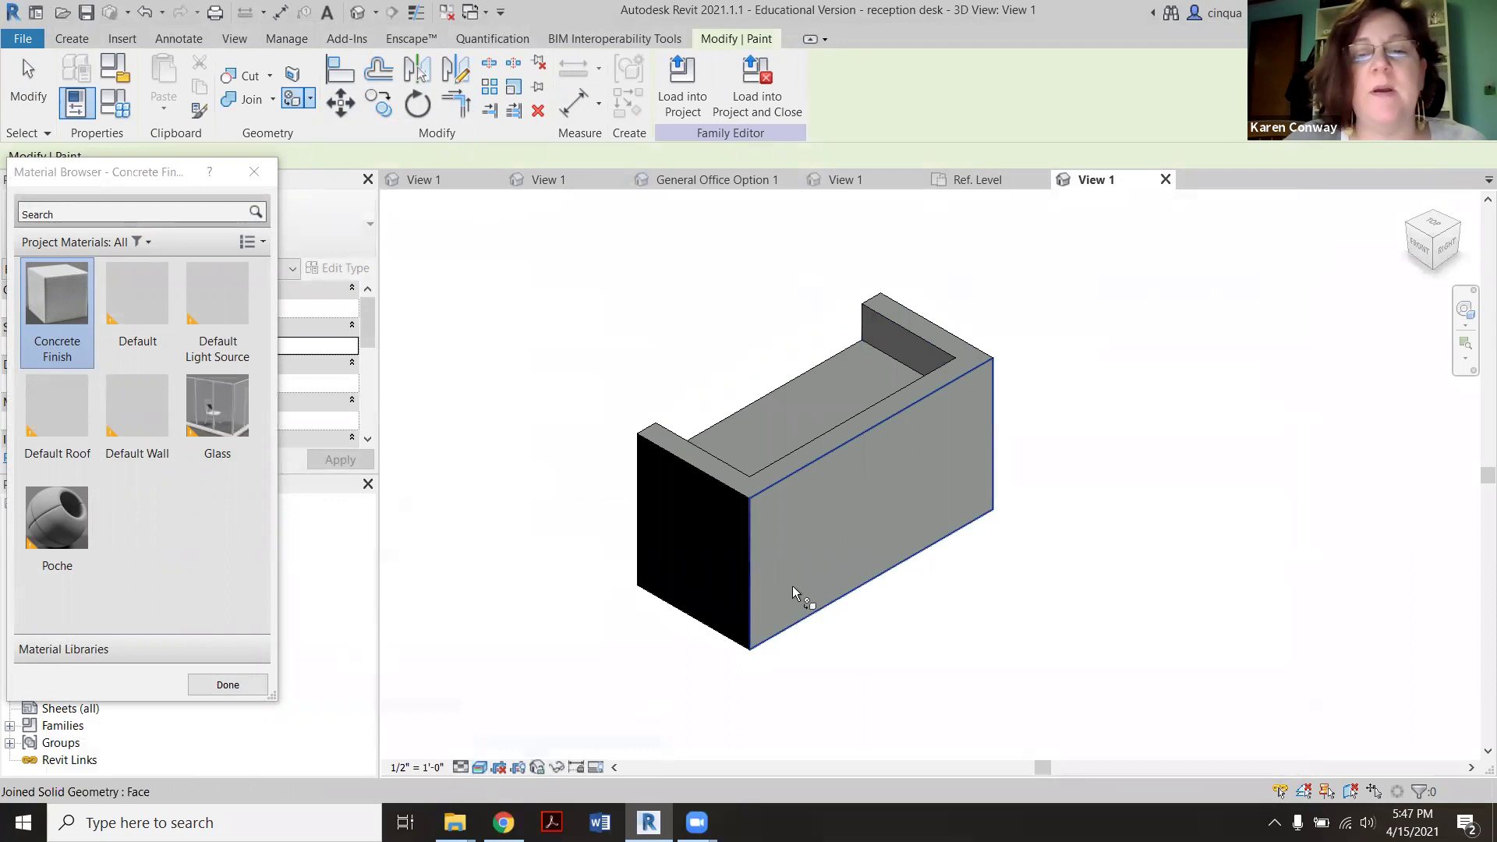
{"action": "scroll", "coordinate": [757, 546], "scroll_direction": "up", "scroll_amount": 4}
{"action": "left_click", "coordinate": [777, 428]}
{"action": "scroll", "coordinate": [686, 499], "scroll_direction": "down", "scroll_amount": 2}
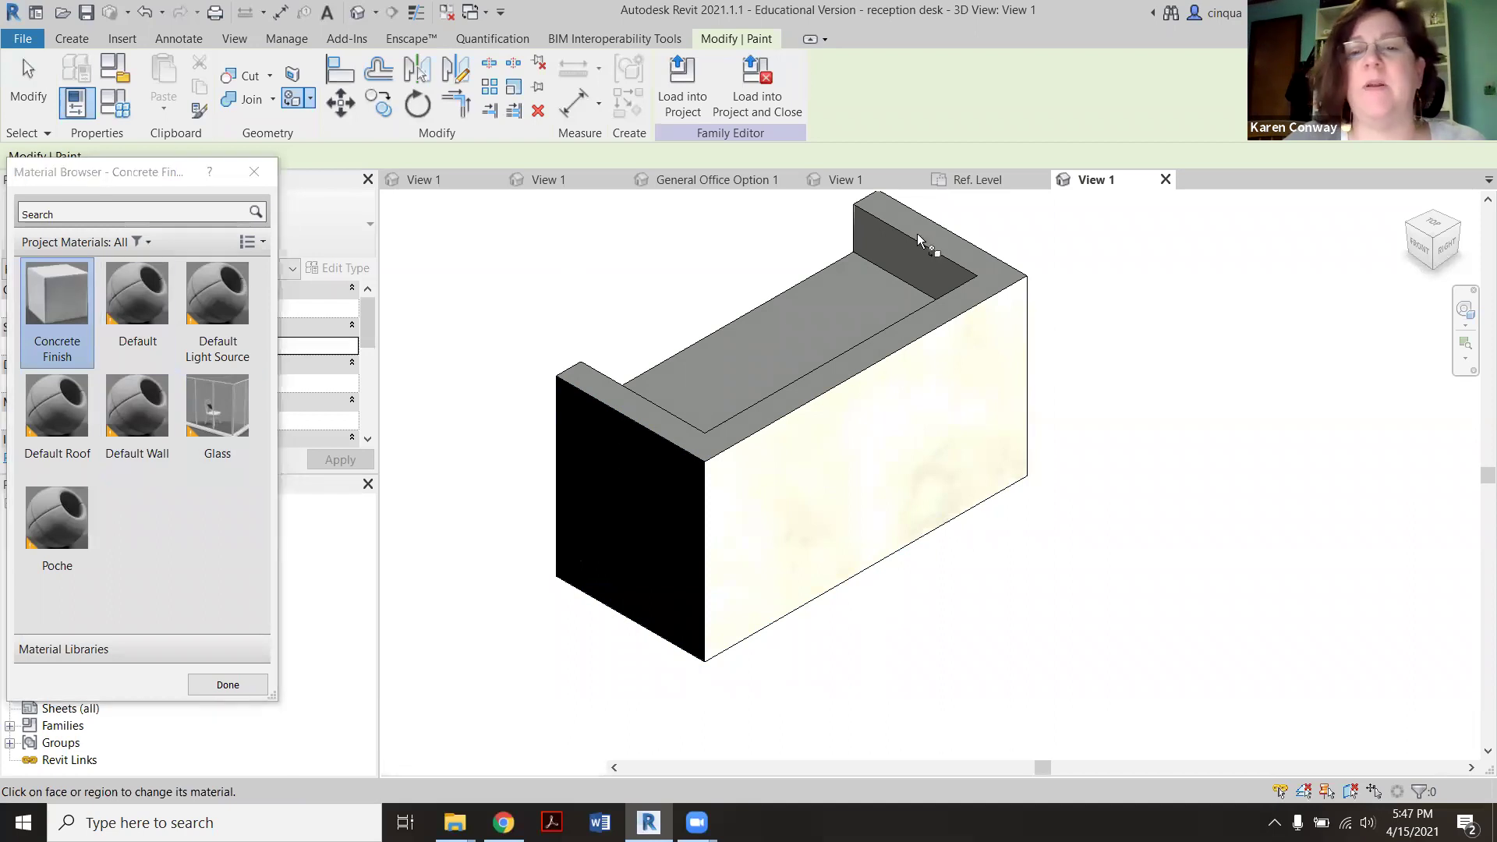
{"action": "left_click", "coordinate": [964, 262]}
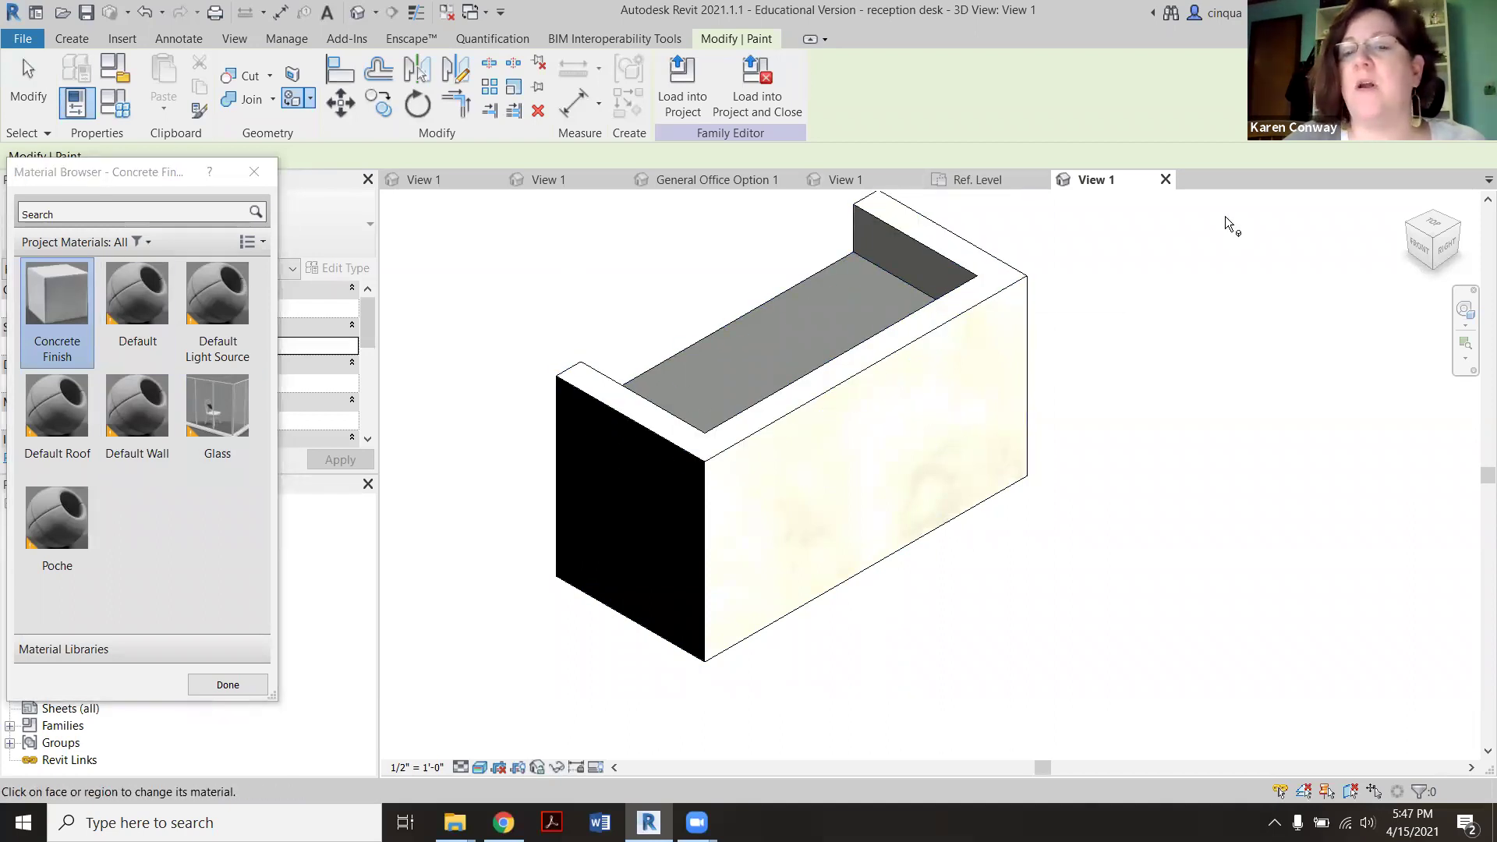
Paint the right end face, both post faces and the back panel with Concrete Finish.
{"action": "middle_click_drag", "start_coordinate": [1175, 250], "coordinate": [803, 421], "text": "shift"}
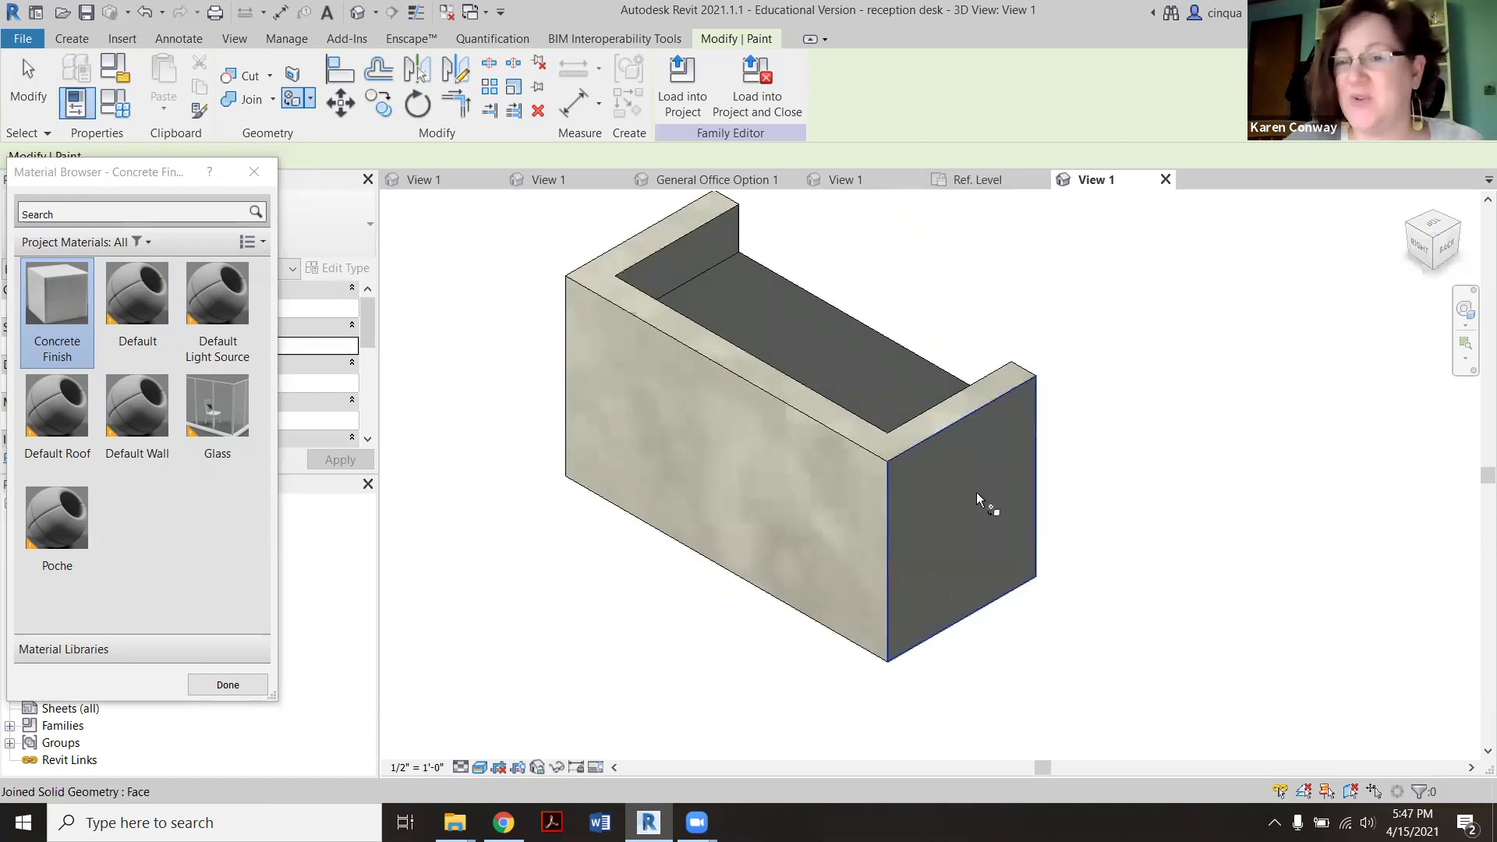
{"action": "left_click", "coordinate": [962, 507]}
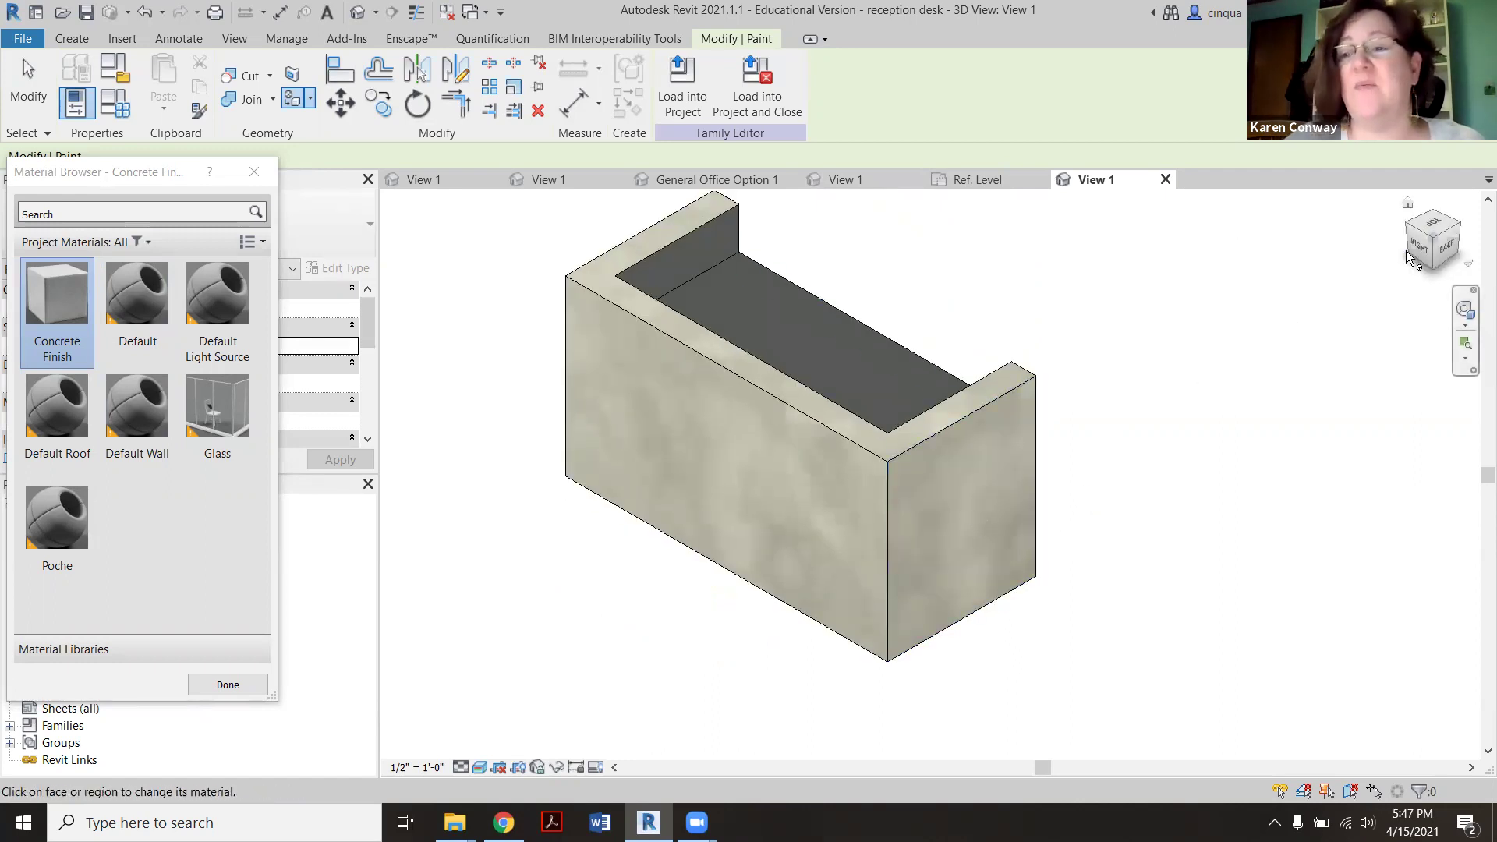
{"action": "left_click_drag", "start_coordinate": [1438, 273], "coordinate": [978, 231]}
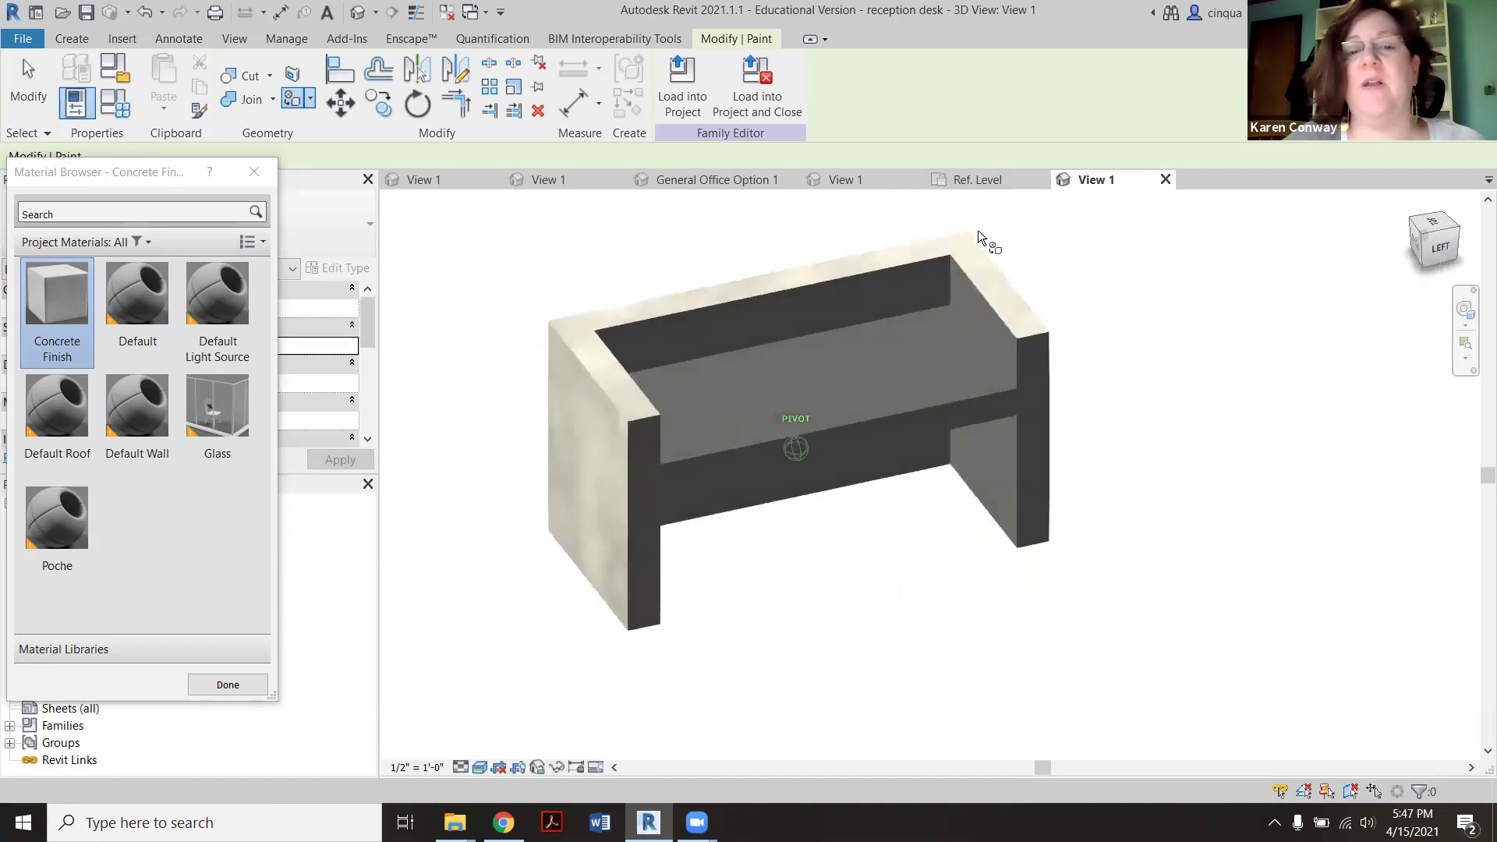
{"action": "left_click", "coordinate": [644, 508]}
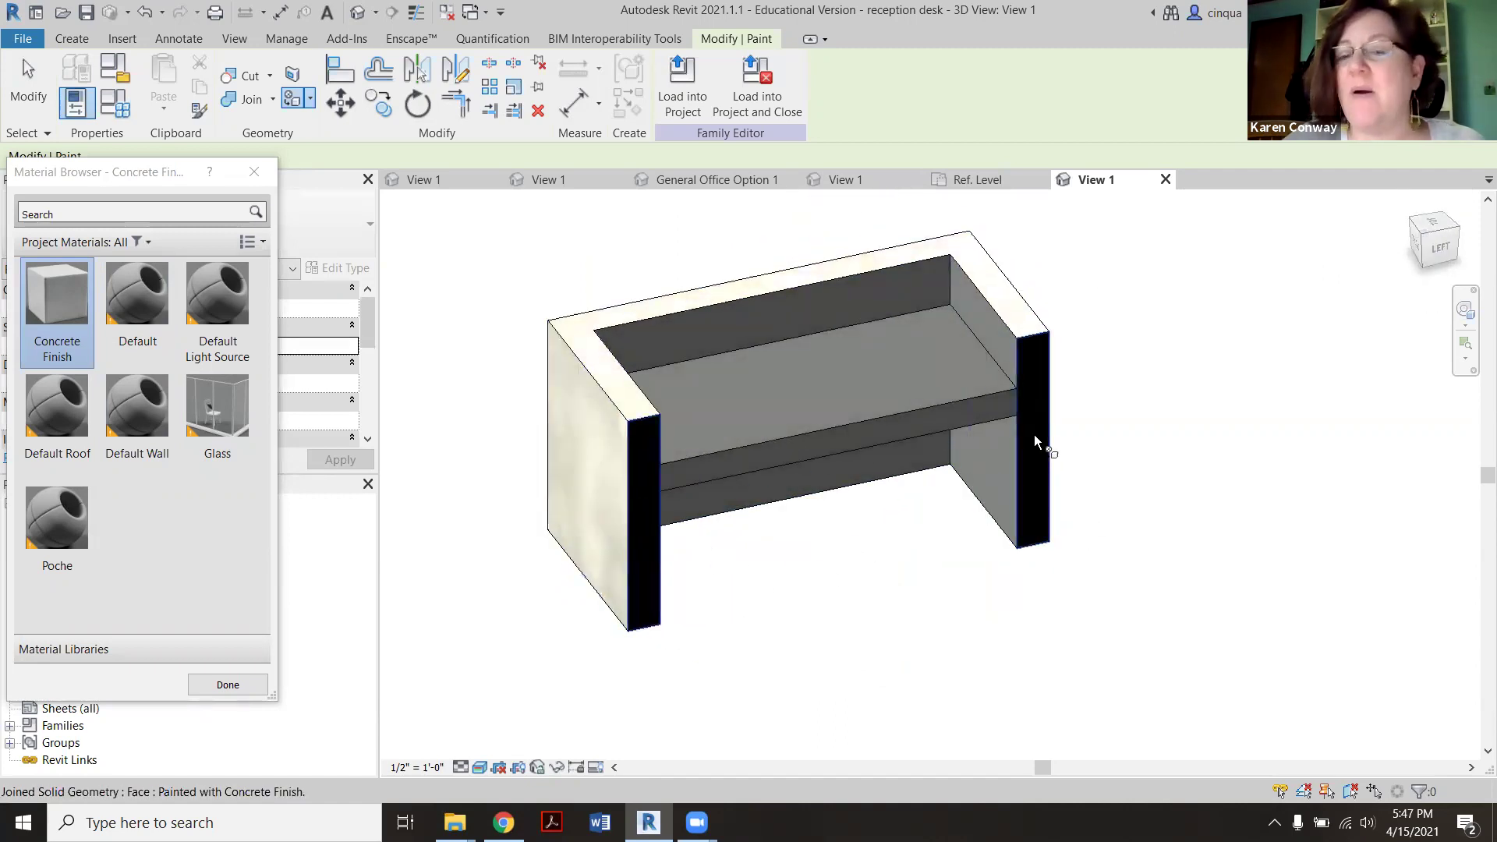
{"action": "left_click", "coordinate": [996, 488]}
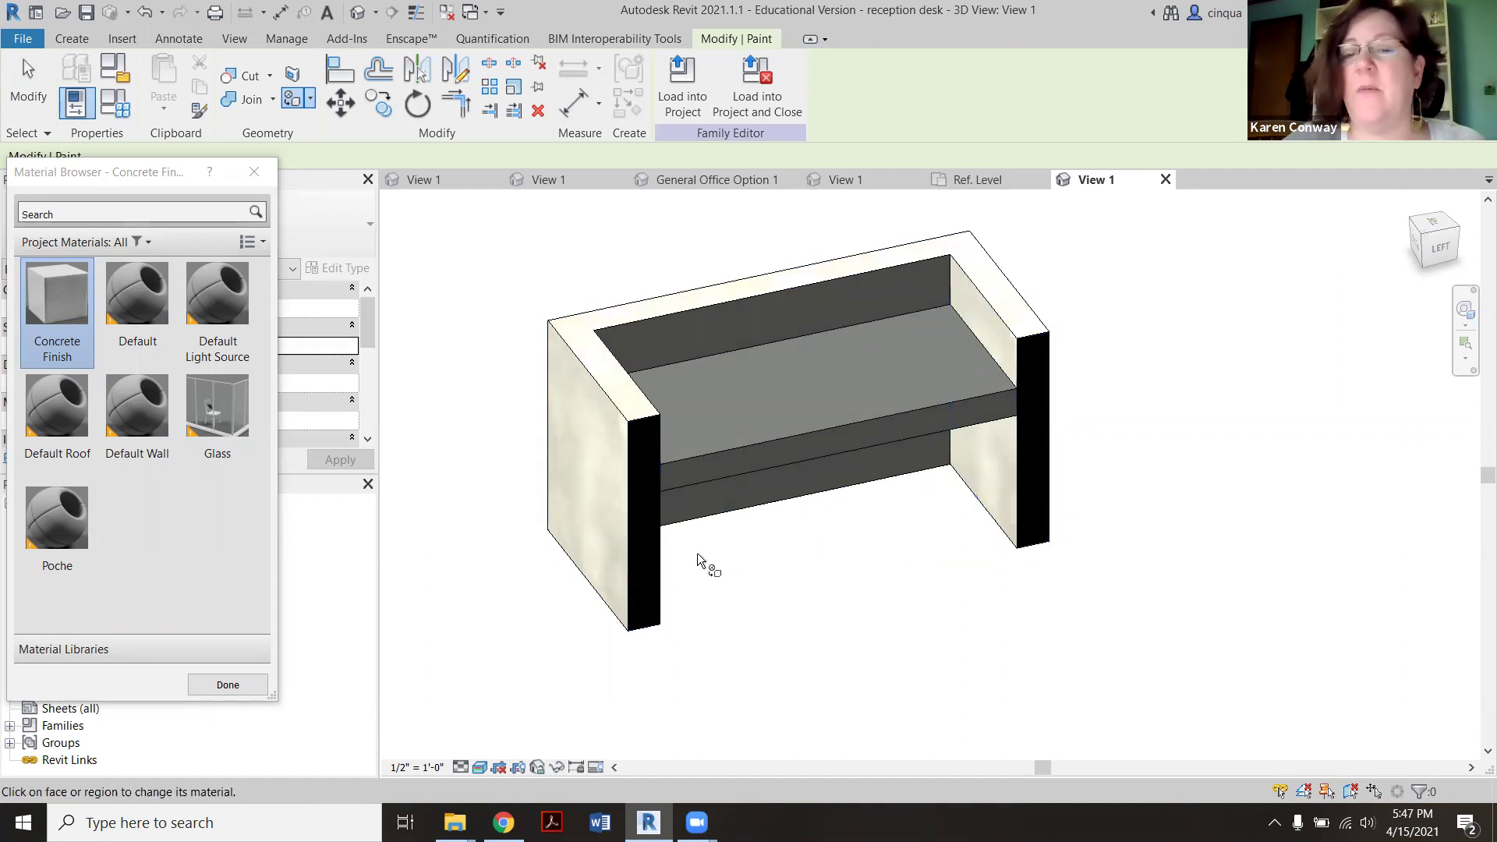
{"action": "left_click", "coordinate": [795, 477]}
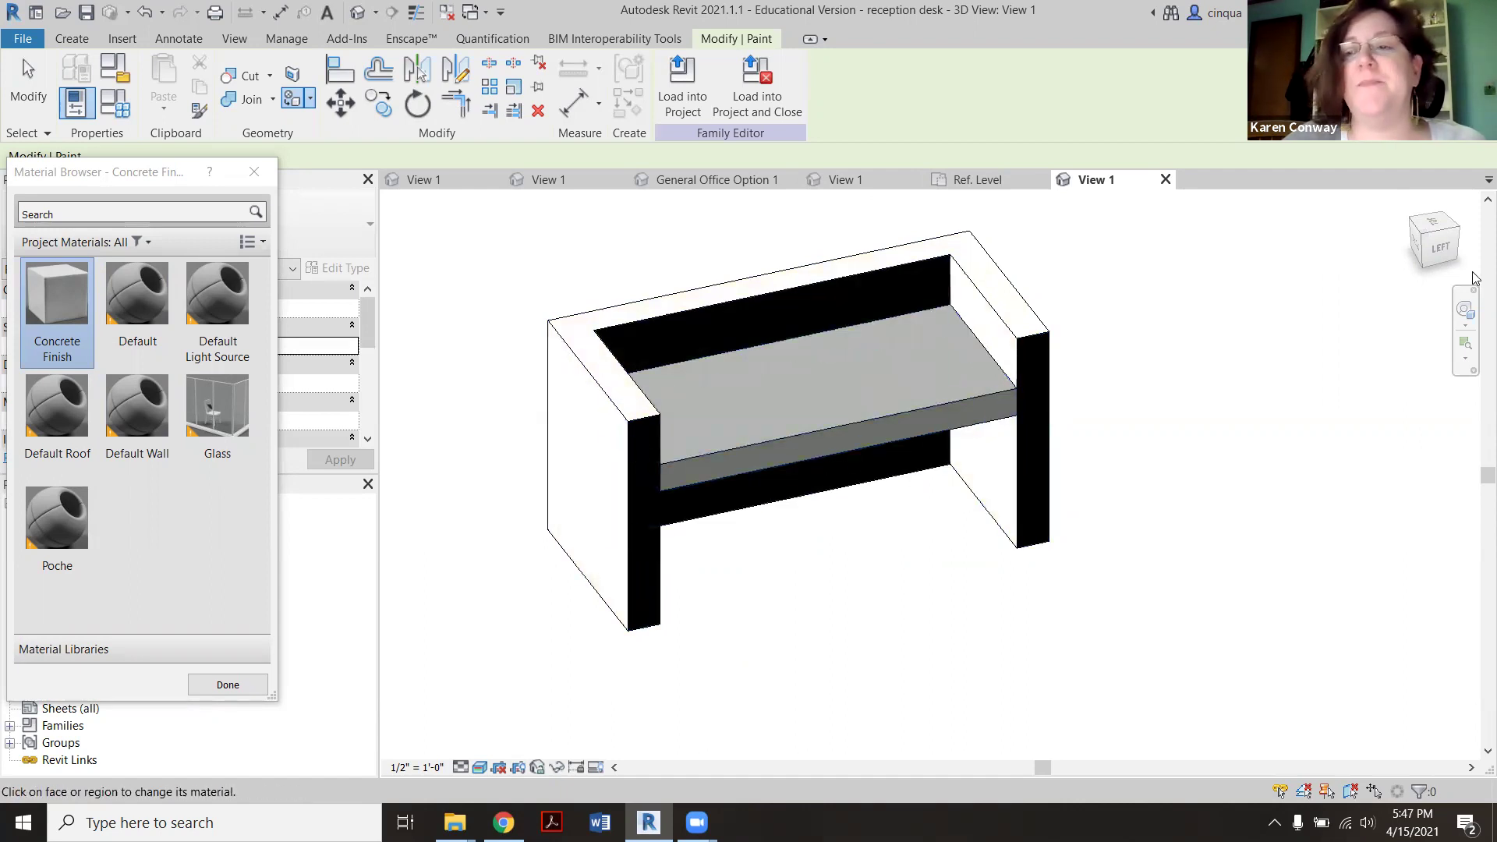
Paint the left panel and horizontal strip faces, then orbit to check the painted desk.
{"action": "left_click", "coordinate": [1456, 259]}
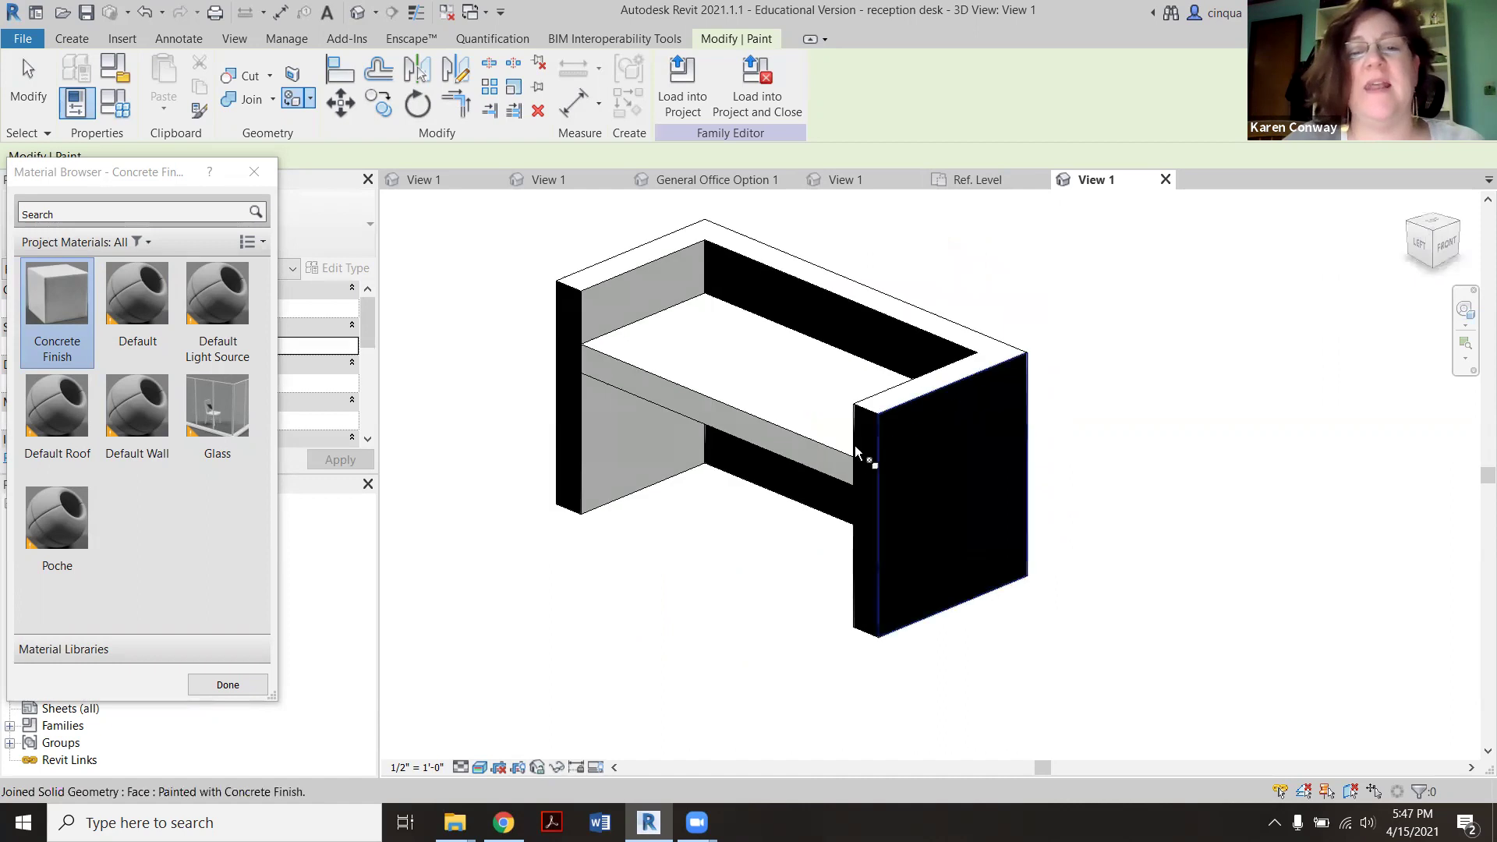
{"action": "left_click", "coordinate": [651, 295]}
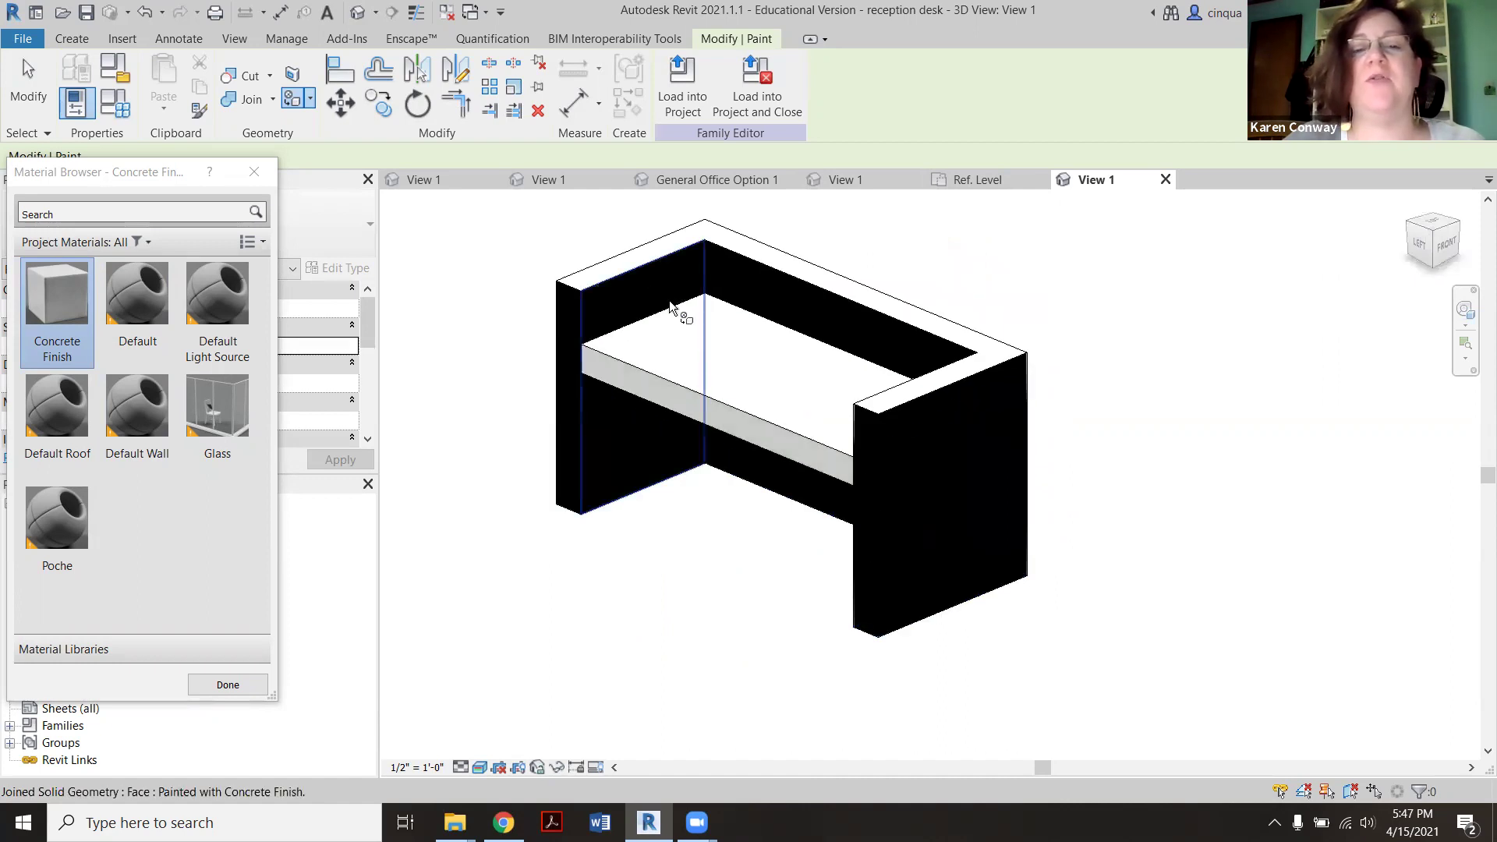
{"action": "left_click_drag", "start_coordinate": [1446, 251], "coordinate": [1472, 274]}
{"action": "left_click", "coordinate": [1473, 274]}
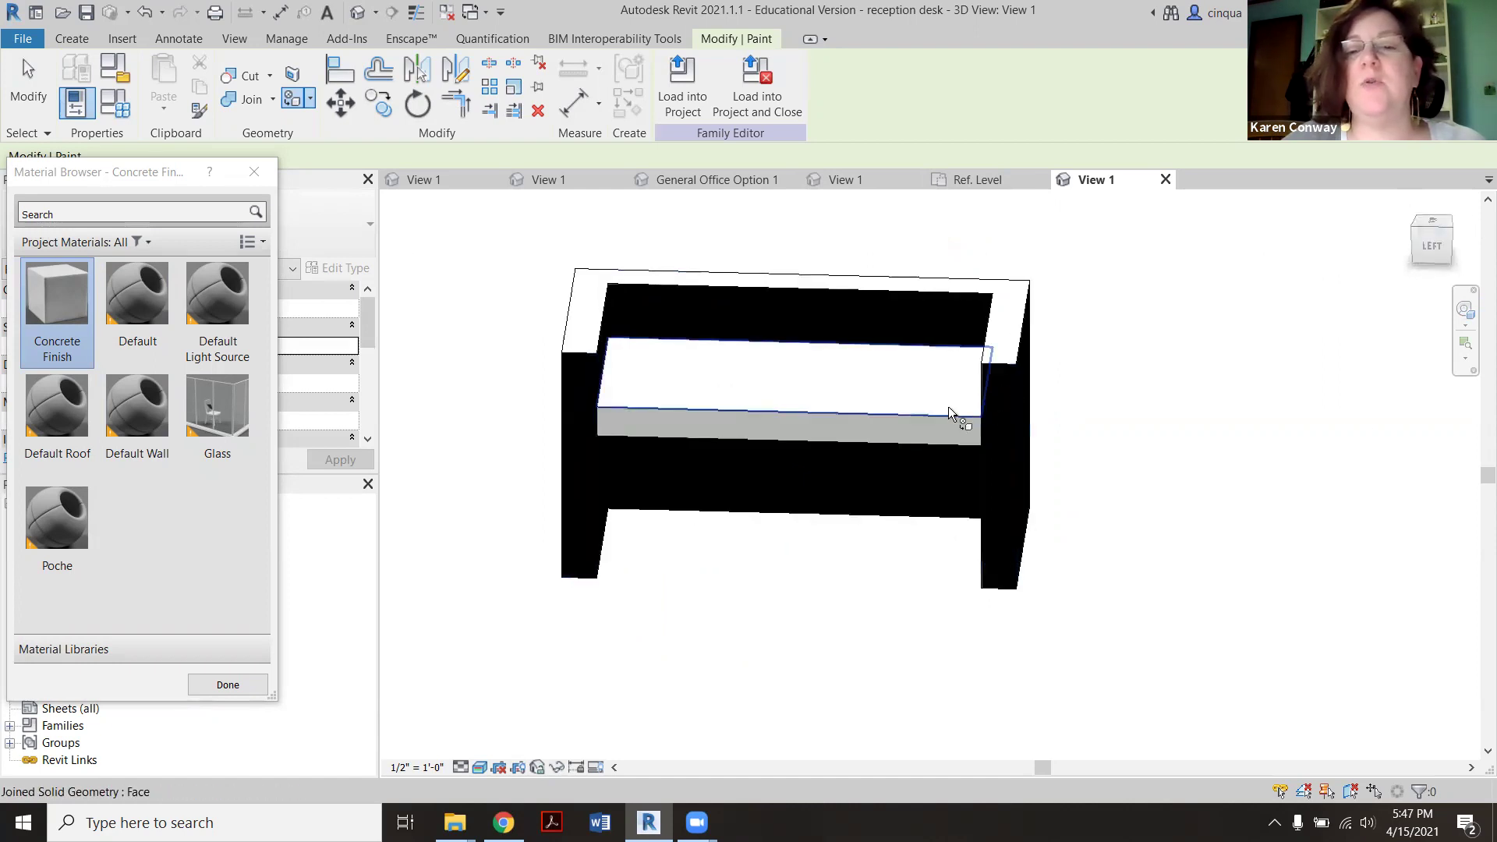
{"action": "left_click", "coordinate": [932, 428]}
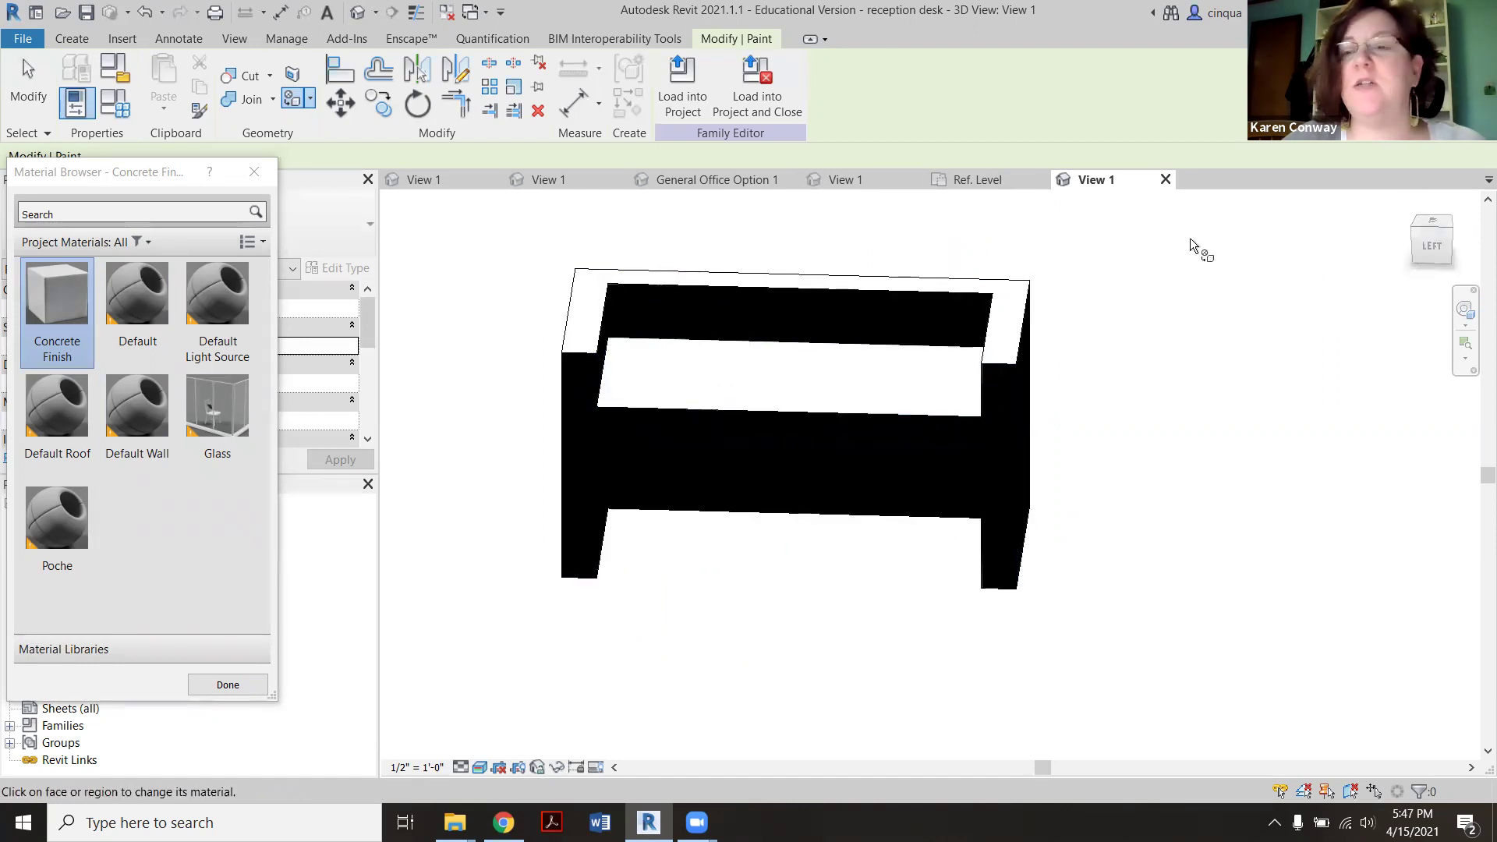
{"action": "mouse_move", "coordinate": [1455, 261]}
{"action": "left_mouse_down"}
{"action": "mouse_move", "coordinate": [1054, 240]}
{"action": "mouse_move", "coordinate": [904, 246]}
{"action": "mouse_move", "coordinate": [889, 272]}
{"action": "mouse_move", "coordinate": [1013, 296]}
{"action": "left_mouse_up"}
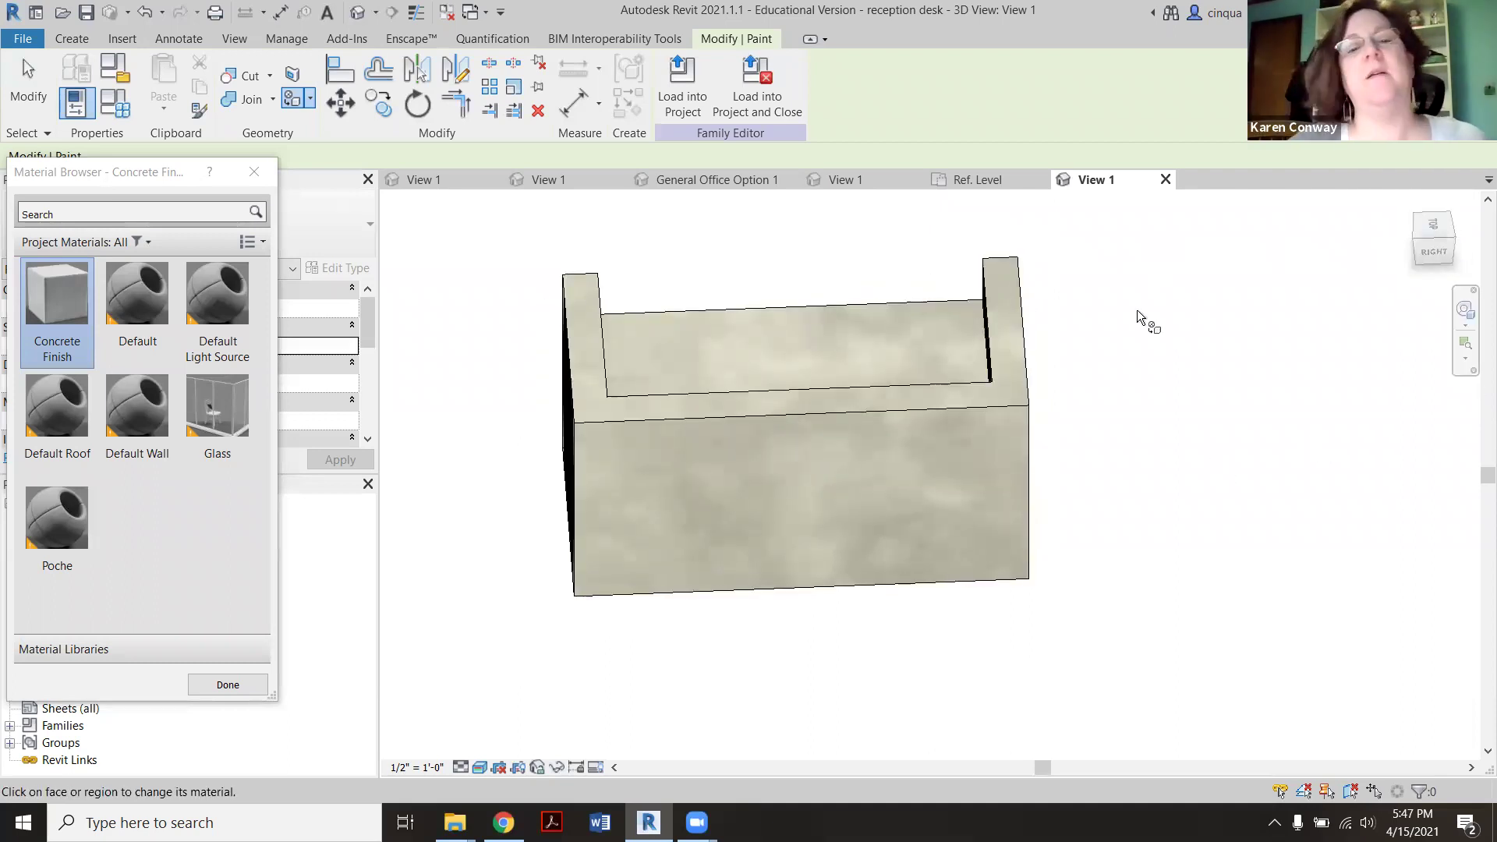
Save the family as reception desk kecc.rfa and load it into ISD Final Project 2021 Final.
{"action": "left_click", "coordinate": [28, 43]}
{"action": "mouse_move", "coordinate": [71, 296]}
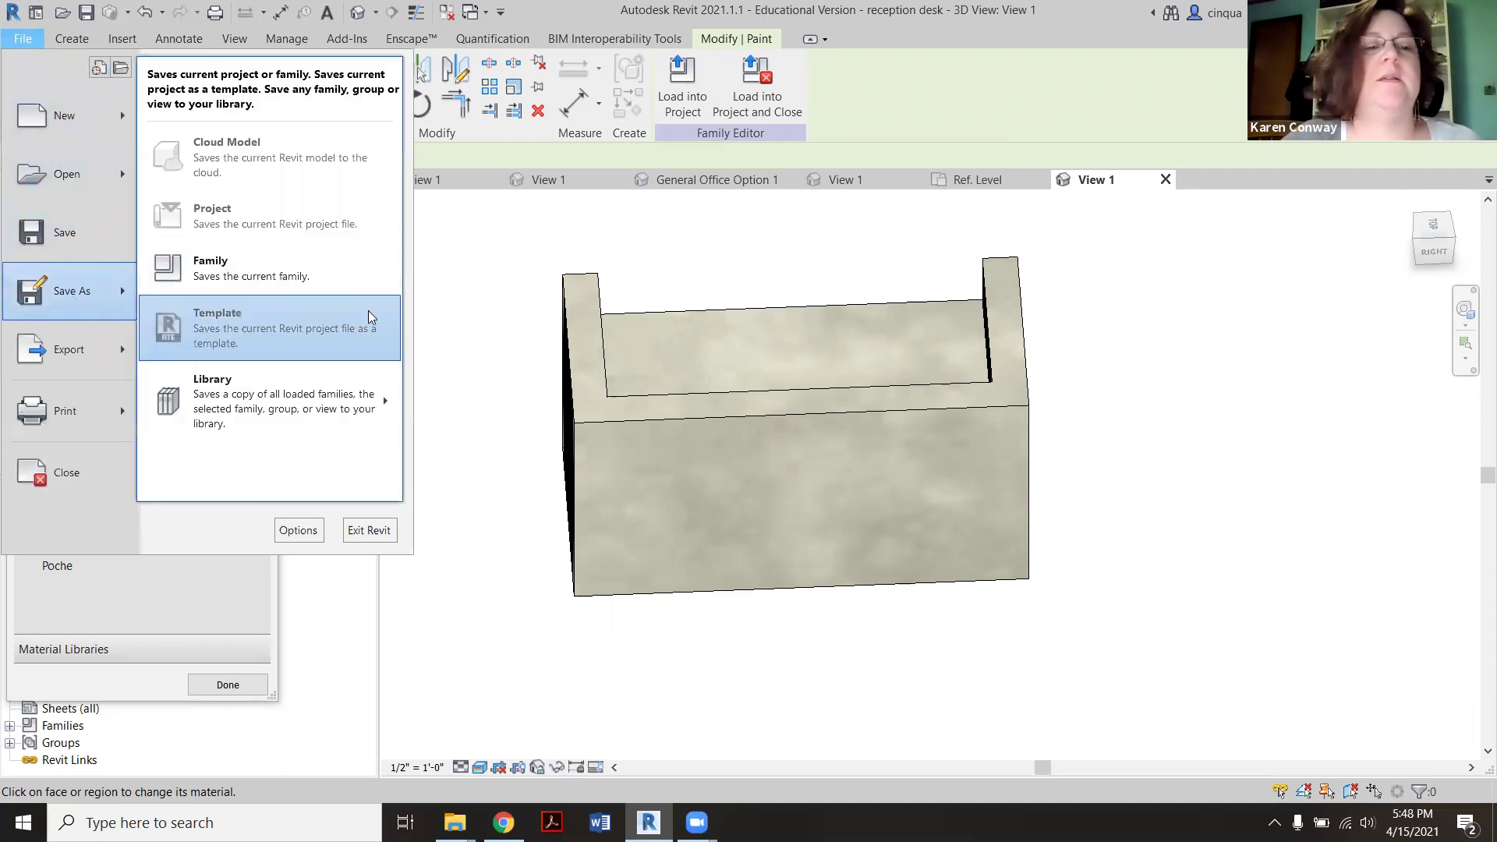
{"action": "left_click", "coordinate": [308, 276]}
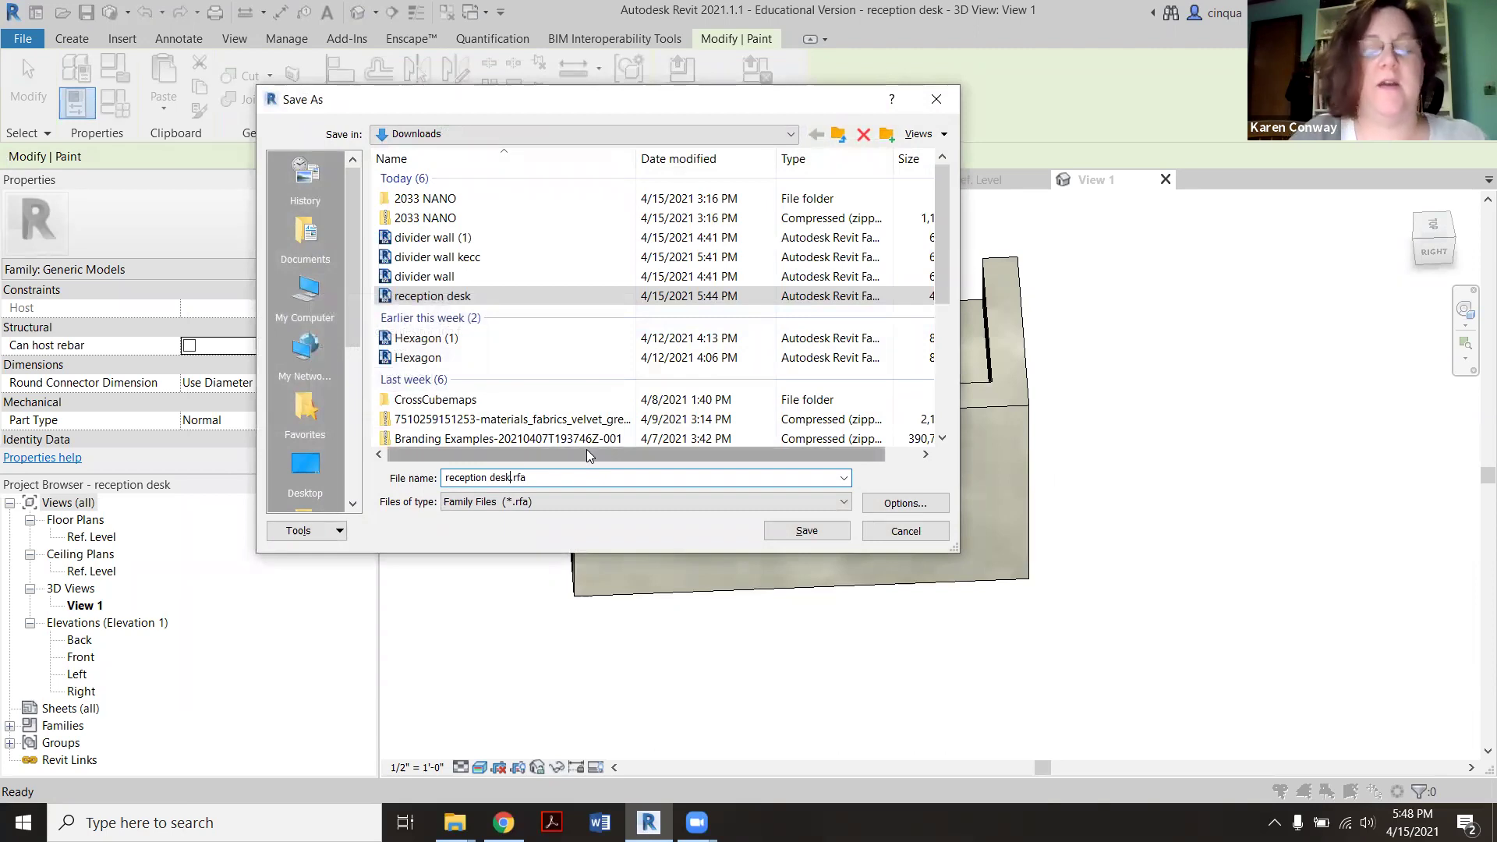
{"action": "type", "text": "kecc"}
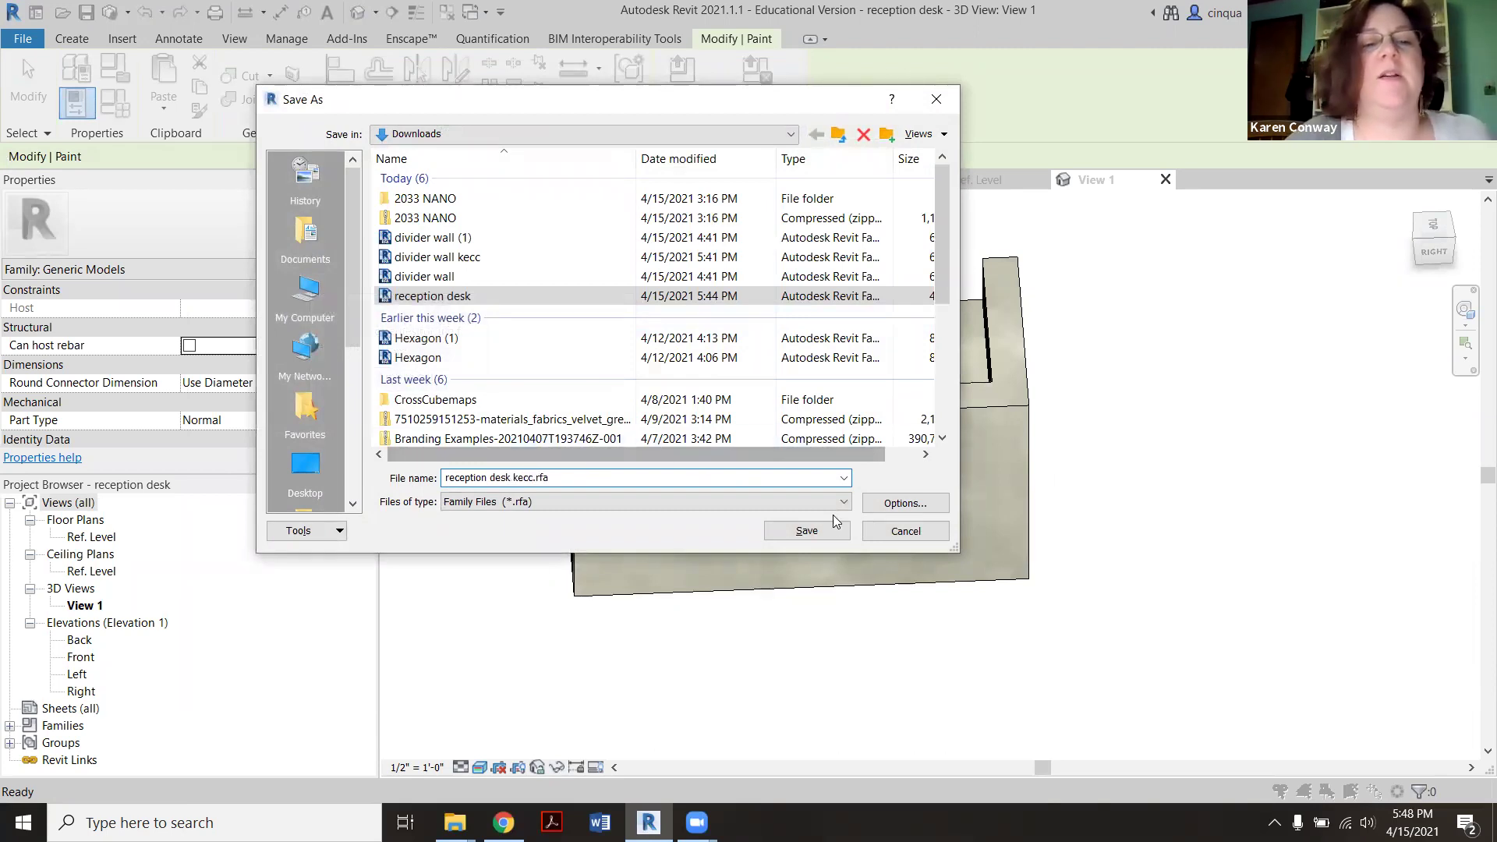
{"action": "left_click", "coordinate": [816, 531]}
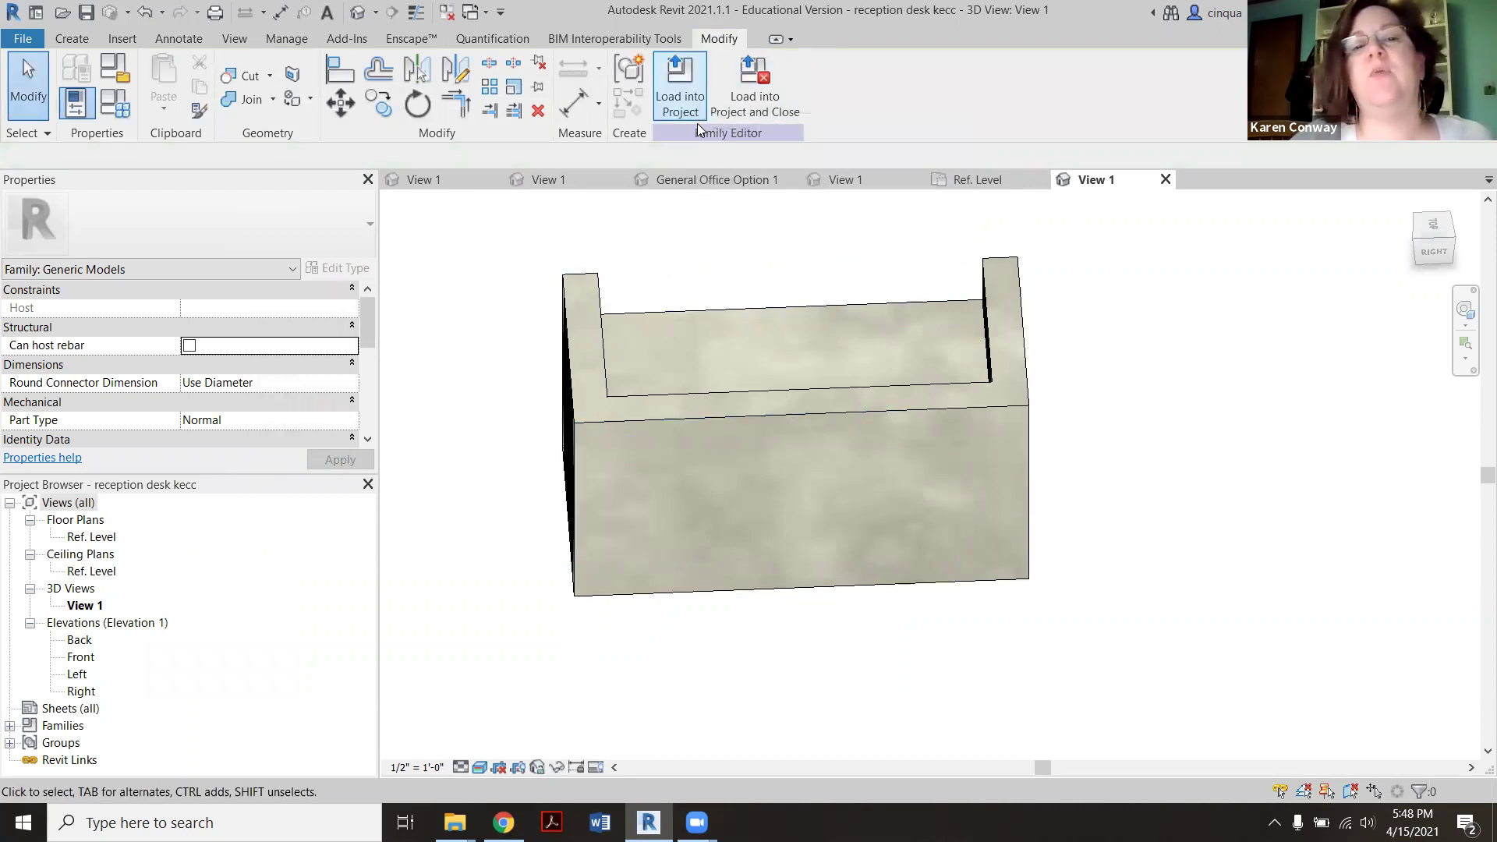
{"action": "left_click", "coordinate": [686, 95]}
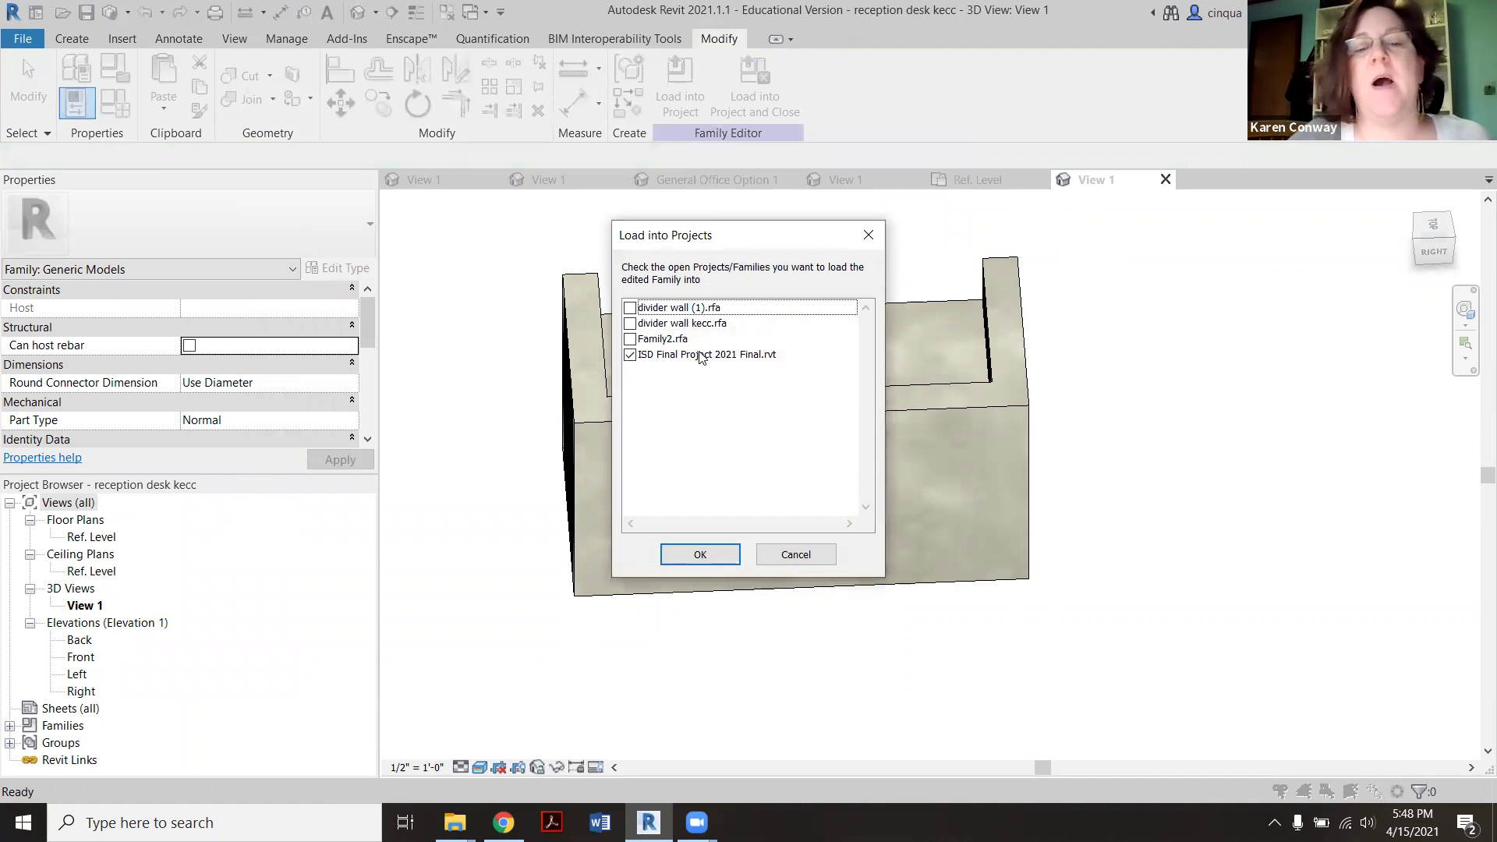
{"action": "left_click", "coordinate": [702, 555]}
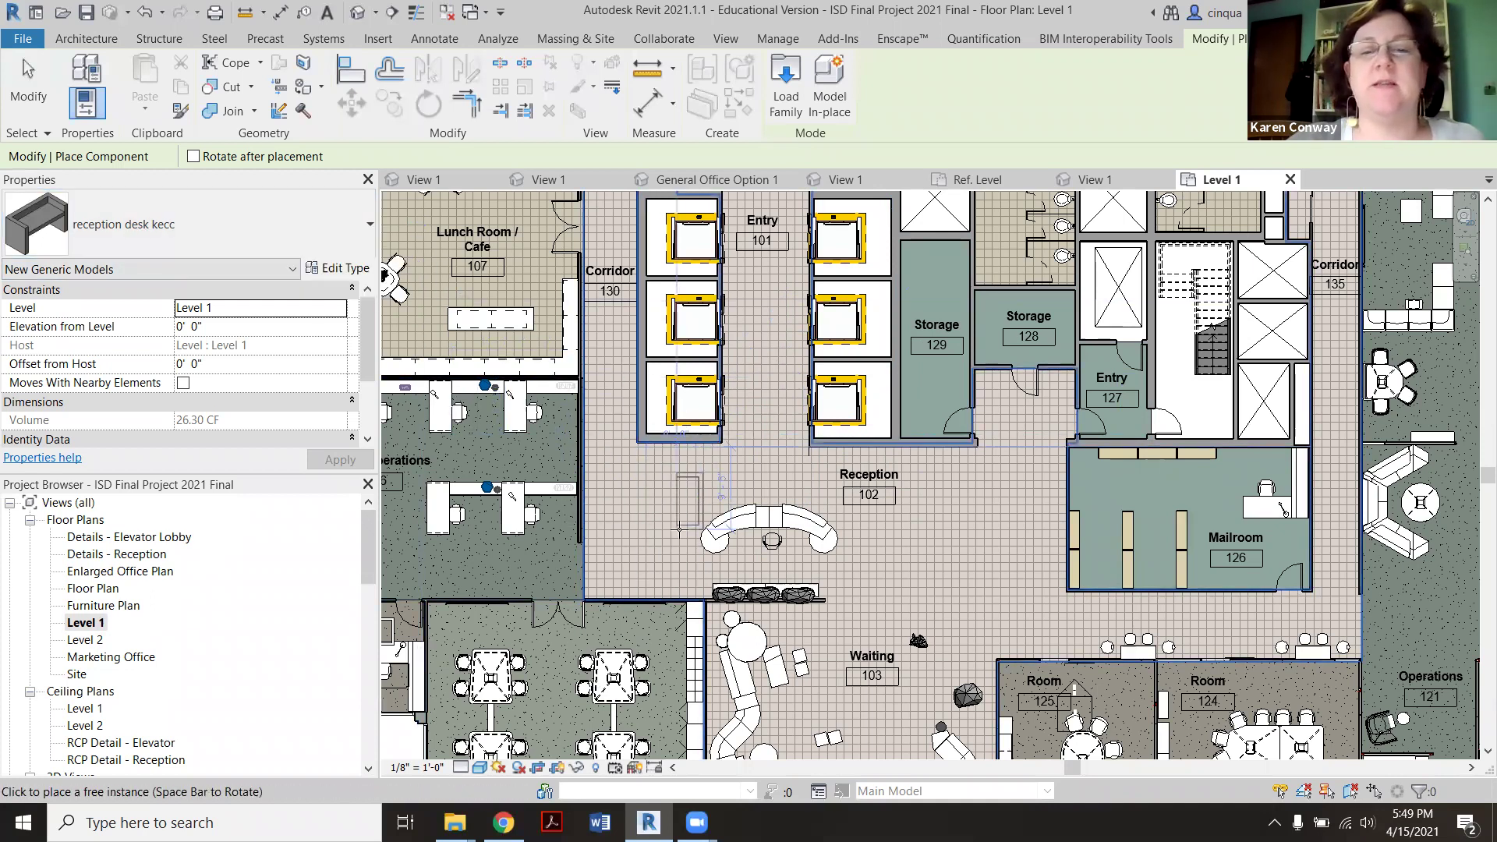
Place the reception desk kecc in the Reception 102 area of the Level 1 plan.
{"action": "scroll", "coordinate": [702, 538], "scroll_direction": "up", "scroll_amount": 2}
{"action": "scroll", "coordinate": [741, 546], "scroll_direction": "down", "scroll_amount": 2}
{"action": "scroll", "coordinate": [826, 569], "scroll_direction": "up", "scroll_amount": 3}
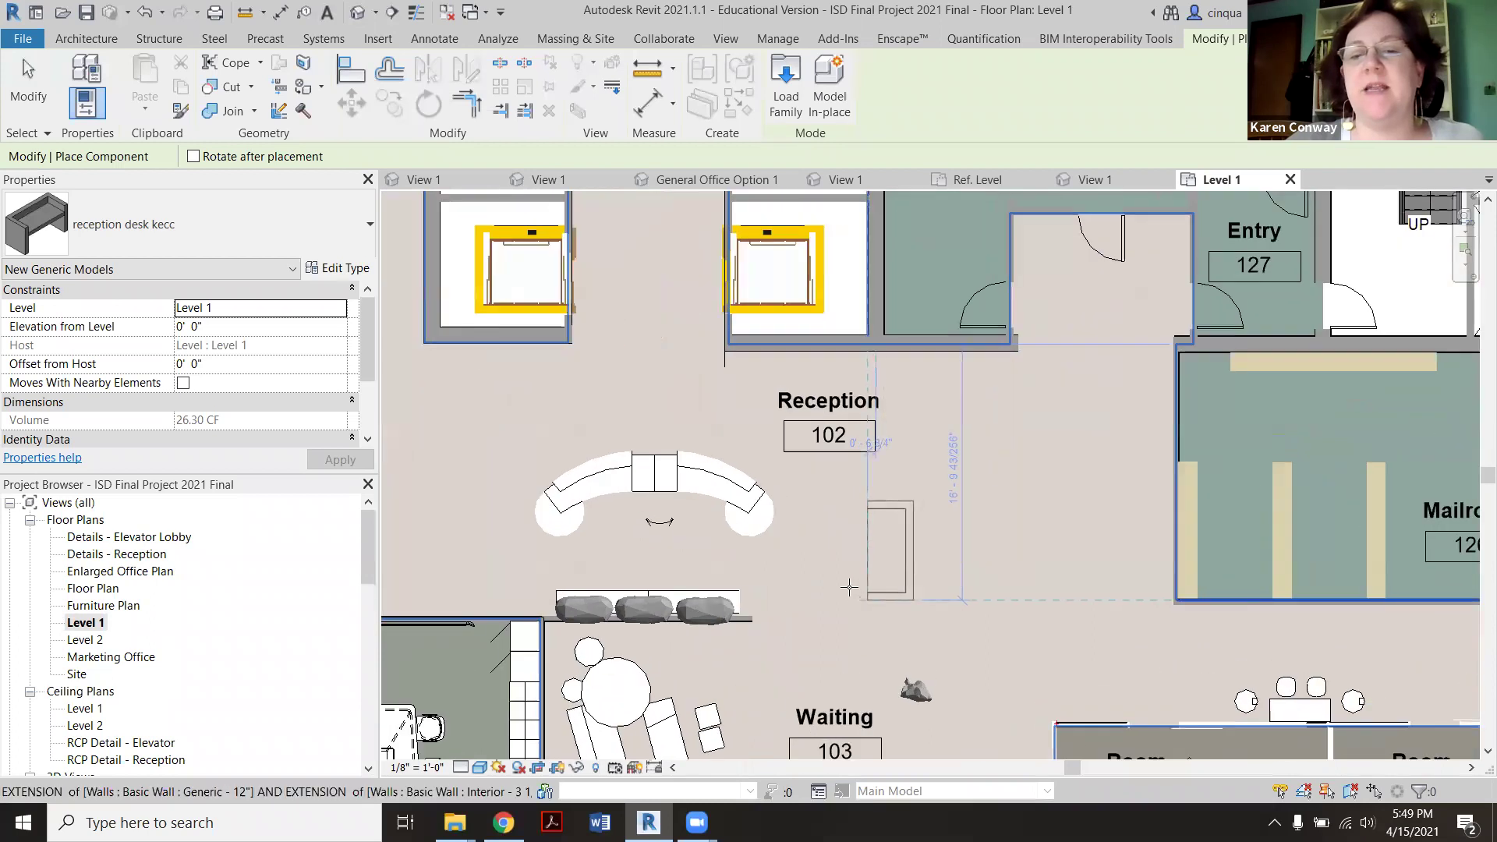
{"action": "left_click", "coordinate": [827, 568]}
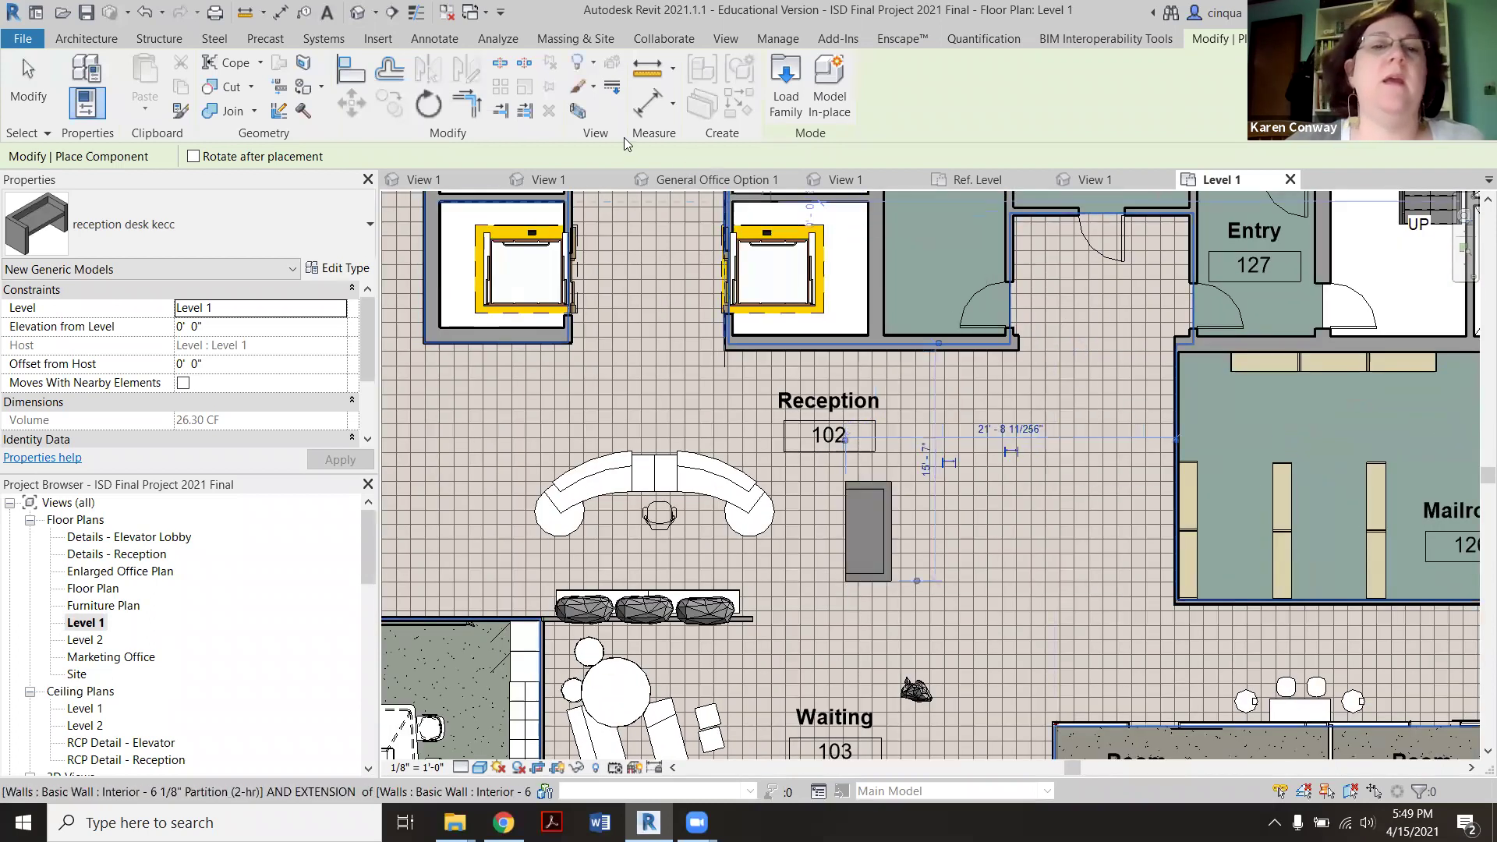
Start a walkthrough 3D view, set one camera eye point, then cancel it.
{"action": "left_click", "coordinate": [715, 42]}
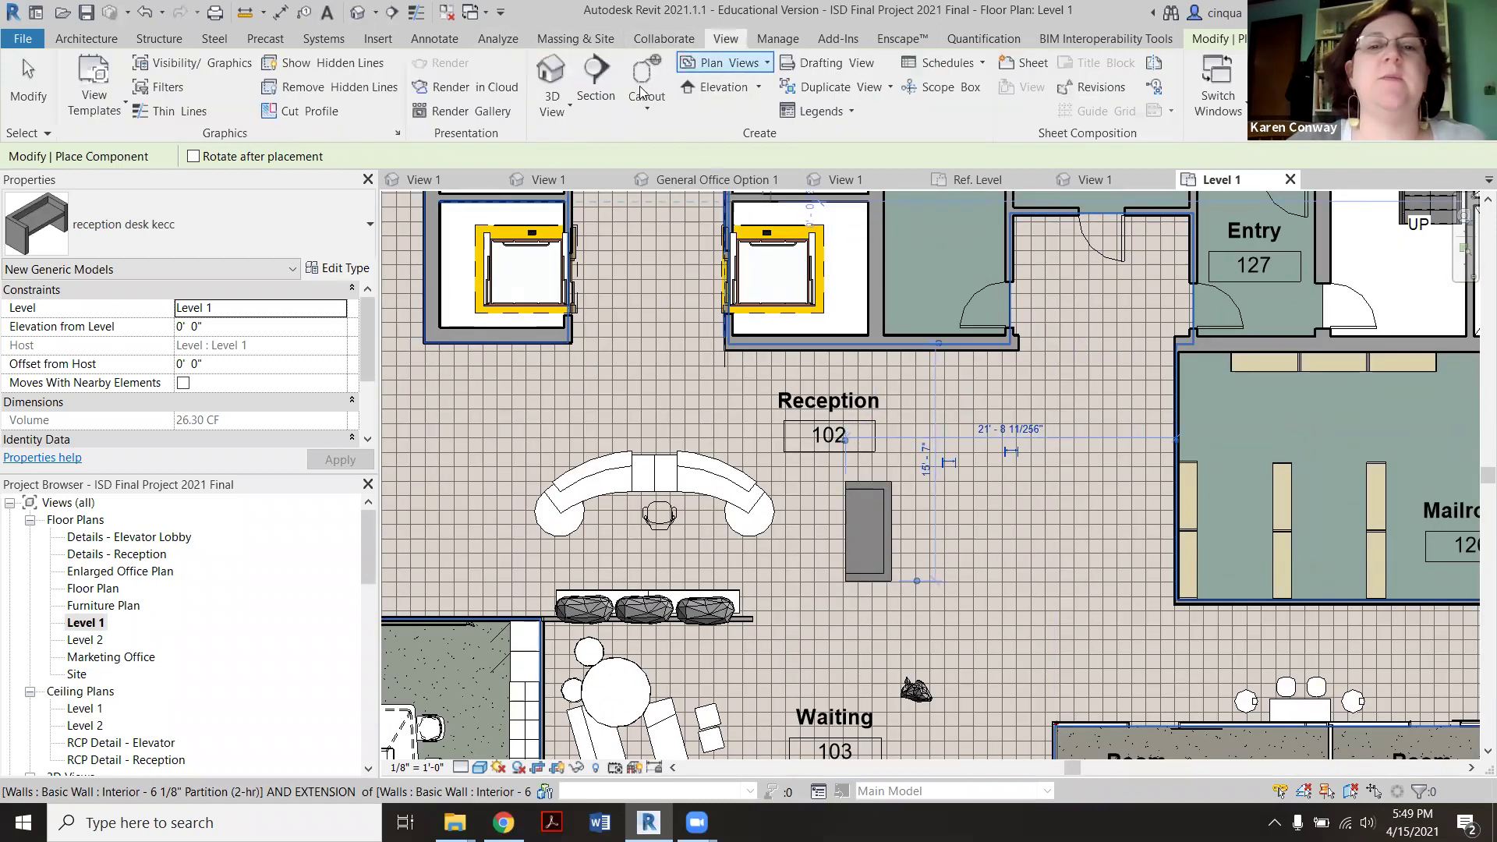
{"action": "left_click", "coordinate": [553, 109]}
{"action": "left_click", "coordinate": [608, 217]}
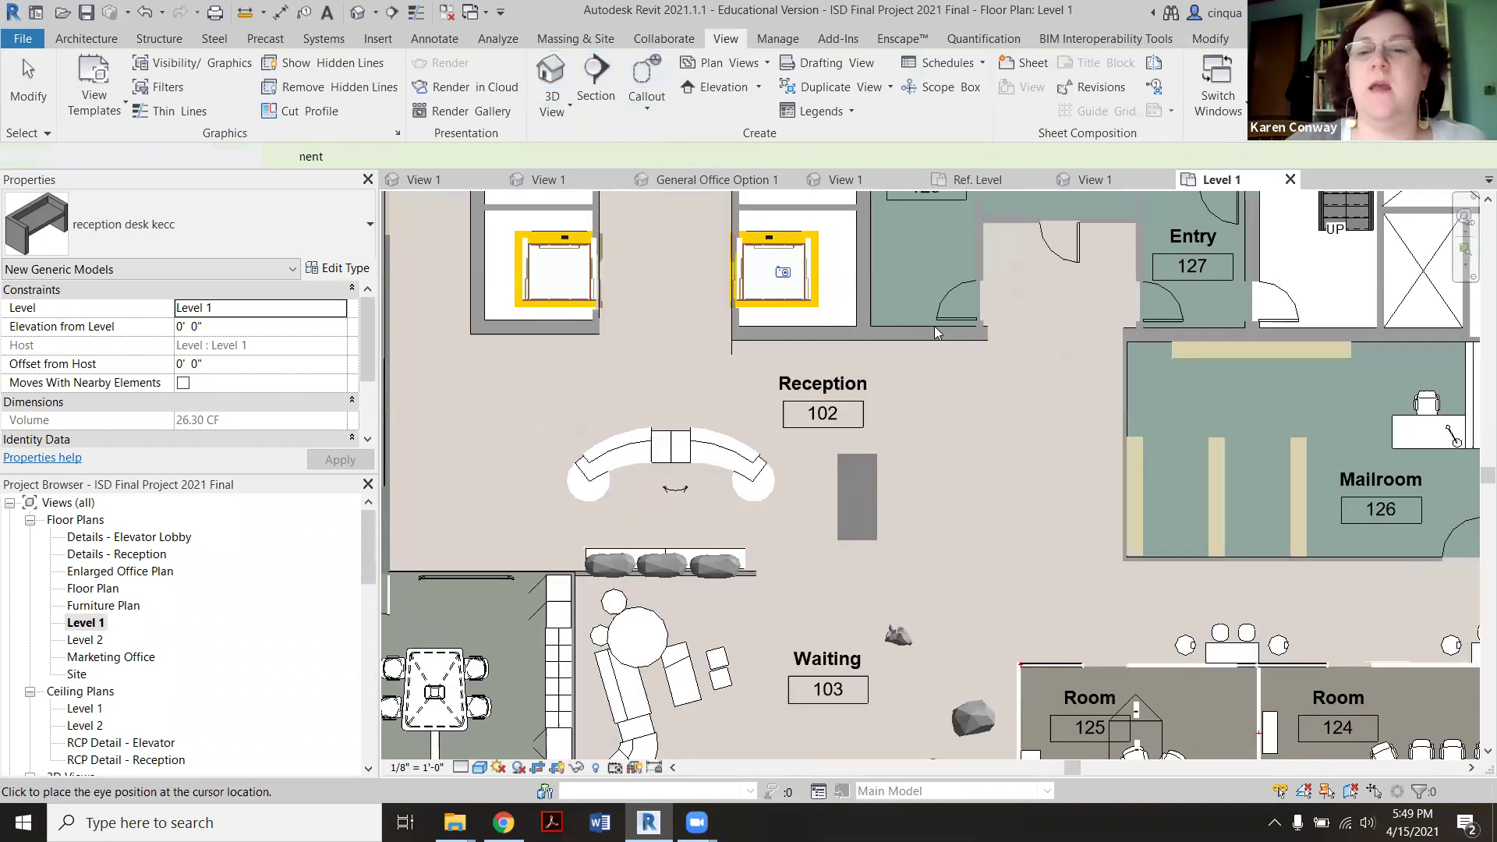
{"action": "scroll", "coordinate": [936, 333], "scroll_direction": "down", "scroll_amount": 2}
{"action": "left_click", "coordinate": [953, 300]}
{"action": "scroll", "coordinate": [877, 378], "scroll_direction": "down", "scroll_amount": 2}
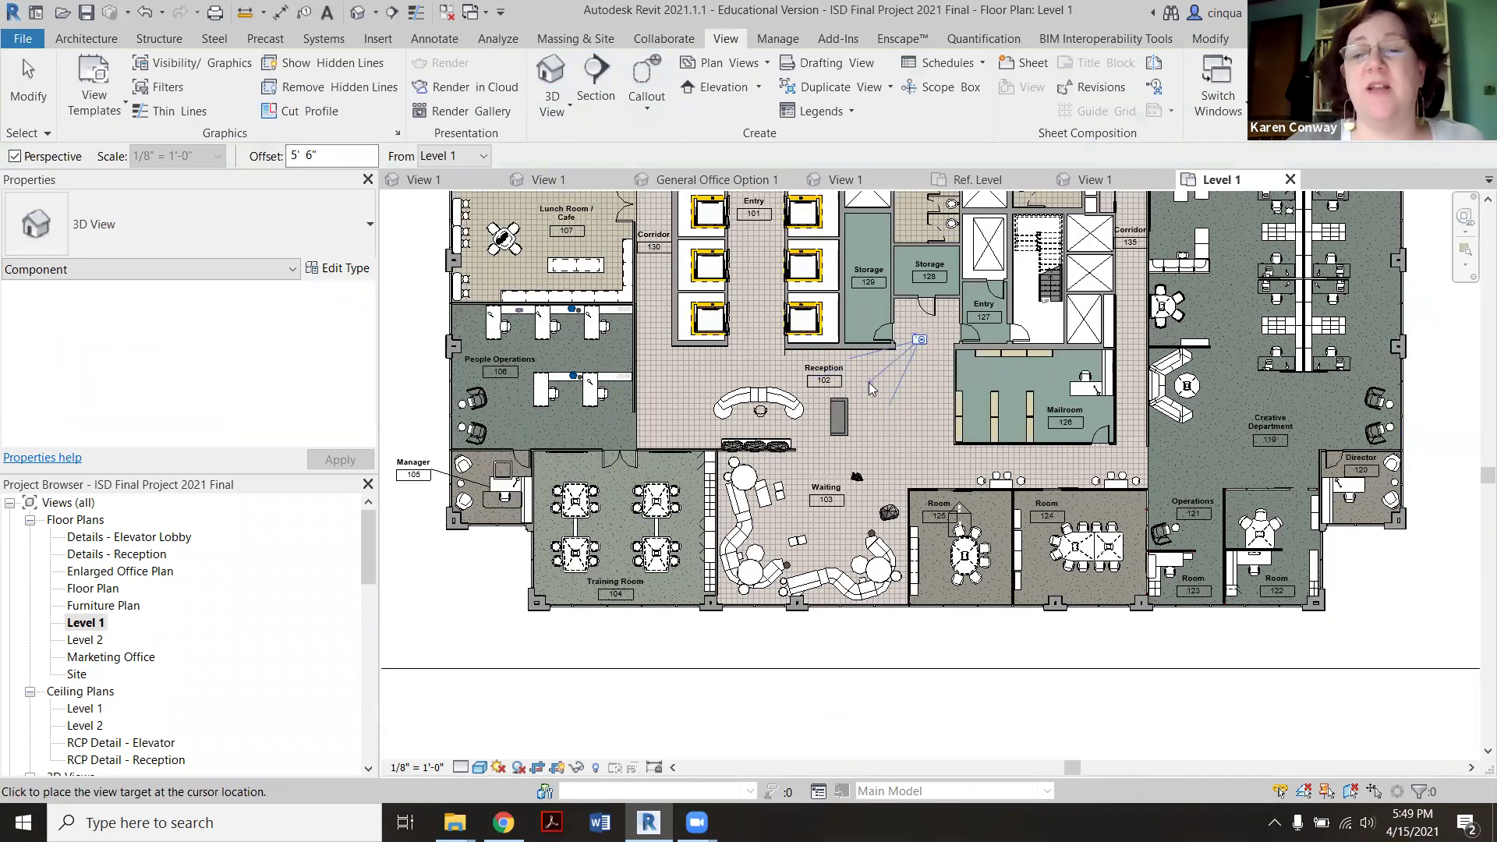
{"action": "scroll", "coordinate": [871, 389], "scroll_direction": "up", "scroll_amount": 2}
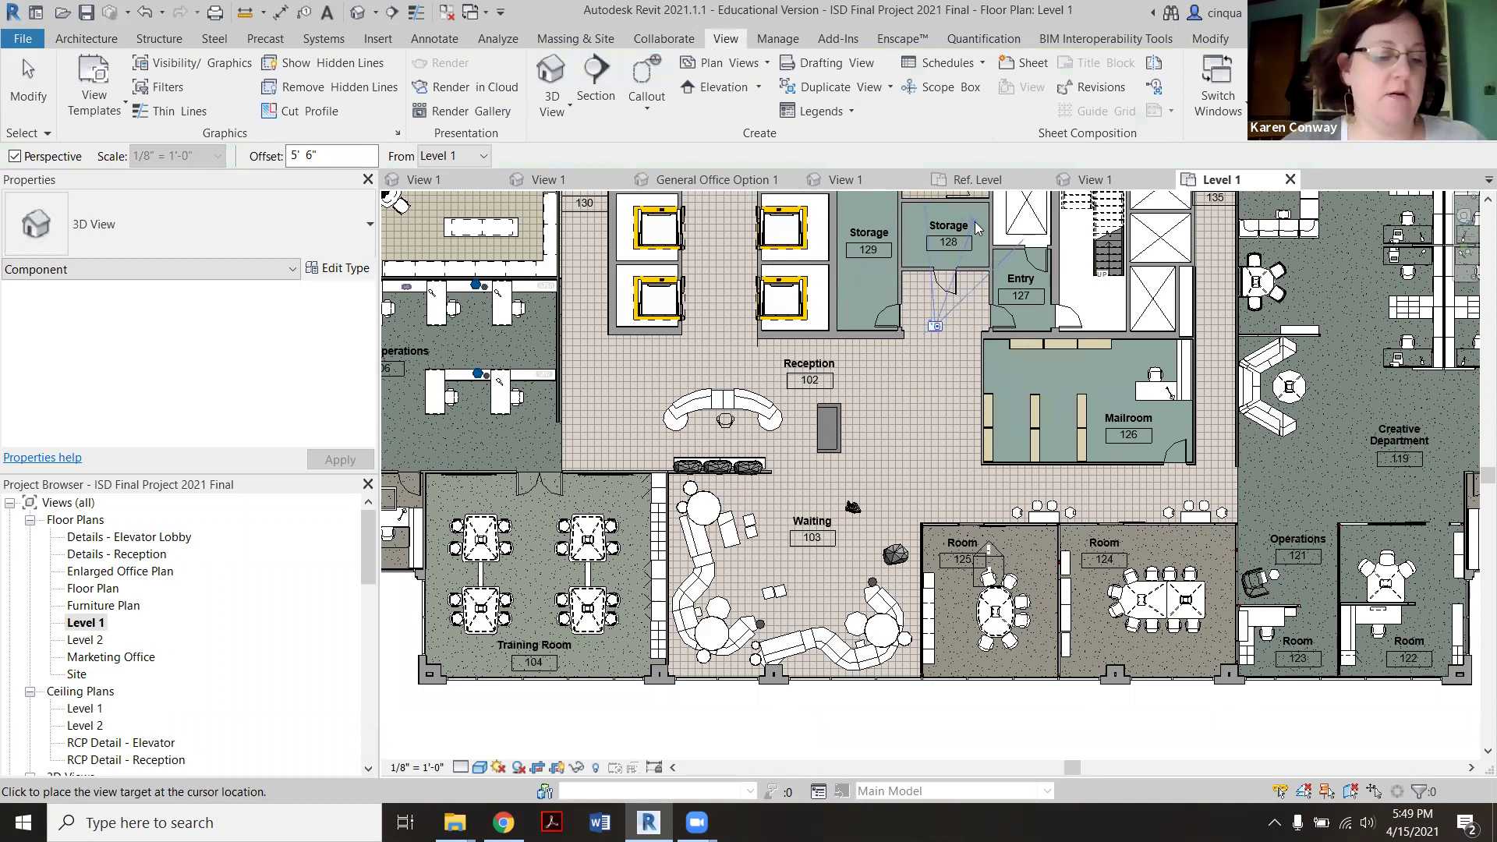
{"action": "key", "text": "c"}
{"action": "key", "text": "m"}
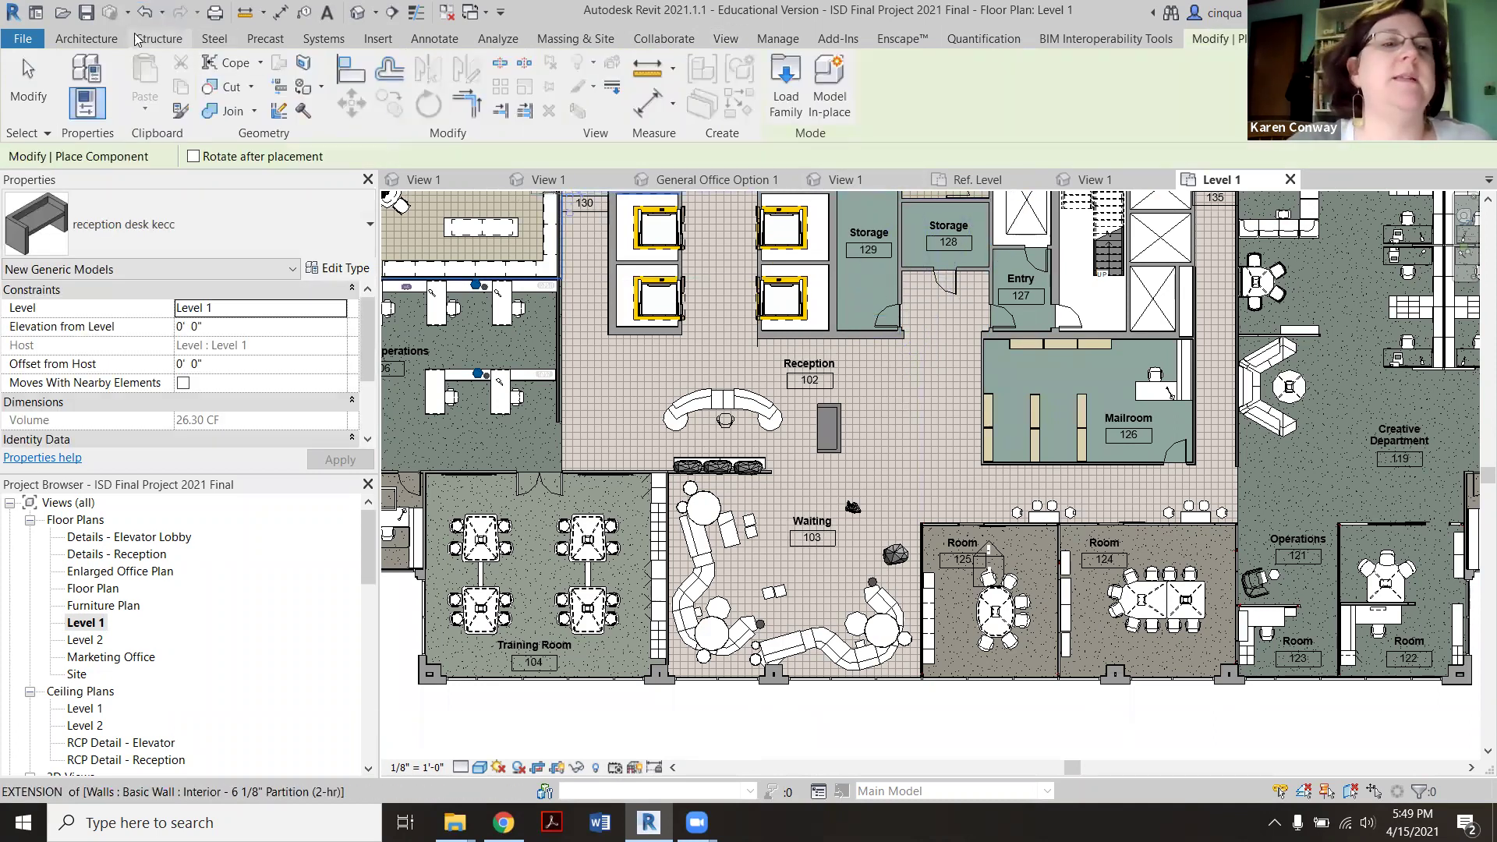
Resume component placement with Architecture > Component > Place a Component.
{"action": "left_click", "coordinate": [91, 44]}
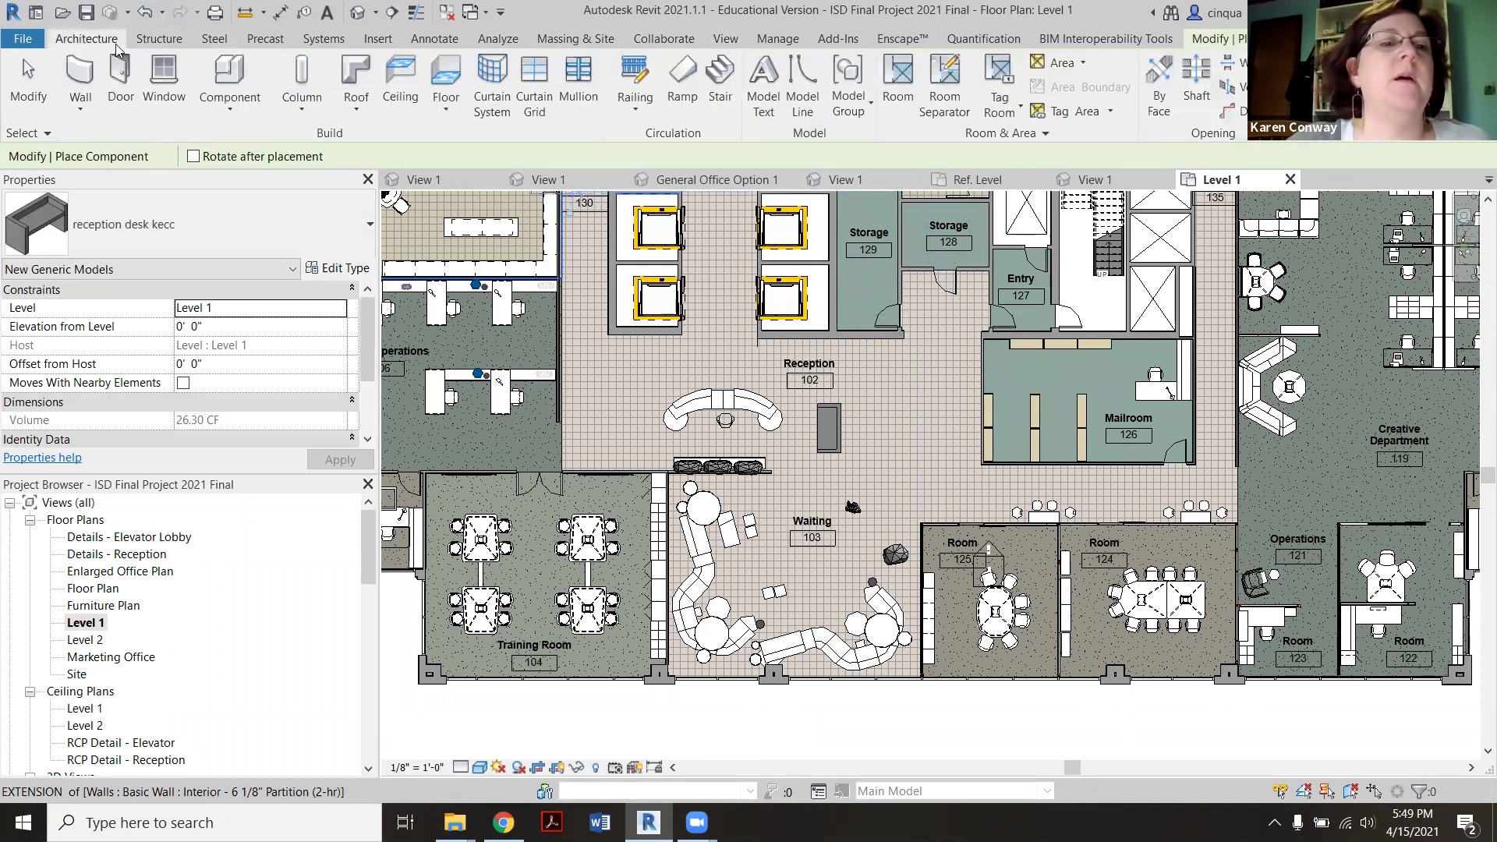
{"action": "left_click", "coordinate": [228, 113]}
{"action": "left_click", "coordinate": [242, 153]}
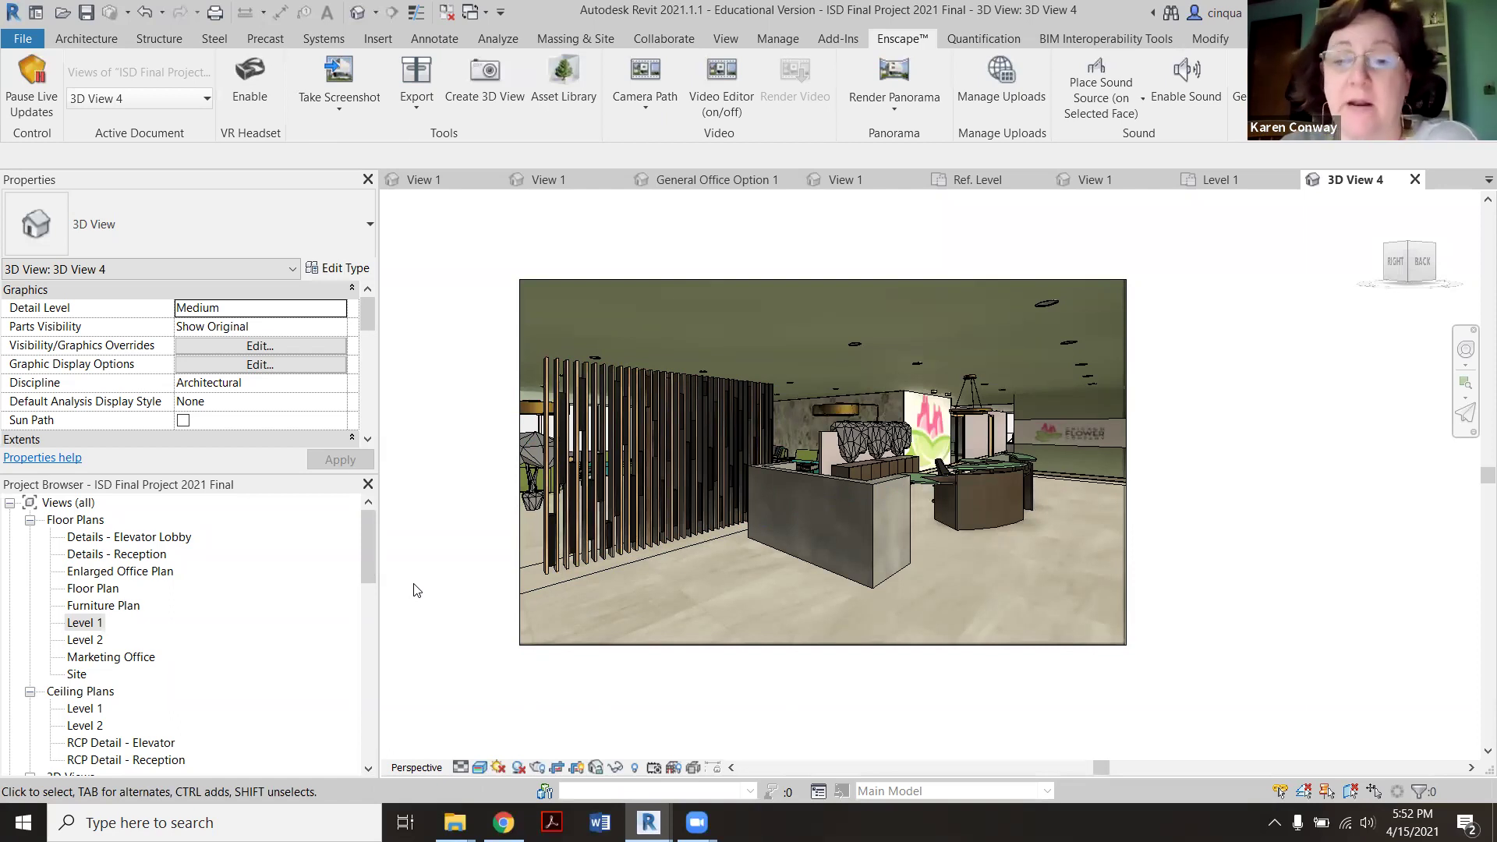
Select the reception desk in the 3D View 4 perspective and check the visual style list.
{"action": "scroll", "coordinate": [912, 573], "scroll_direction": "up", "scroll_amount": 2}
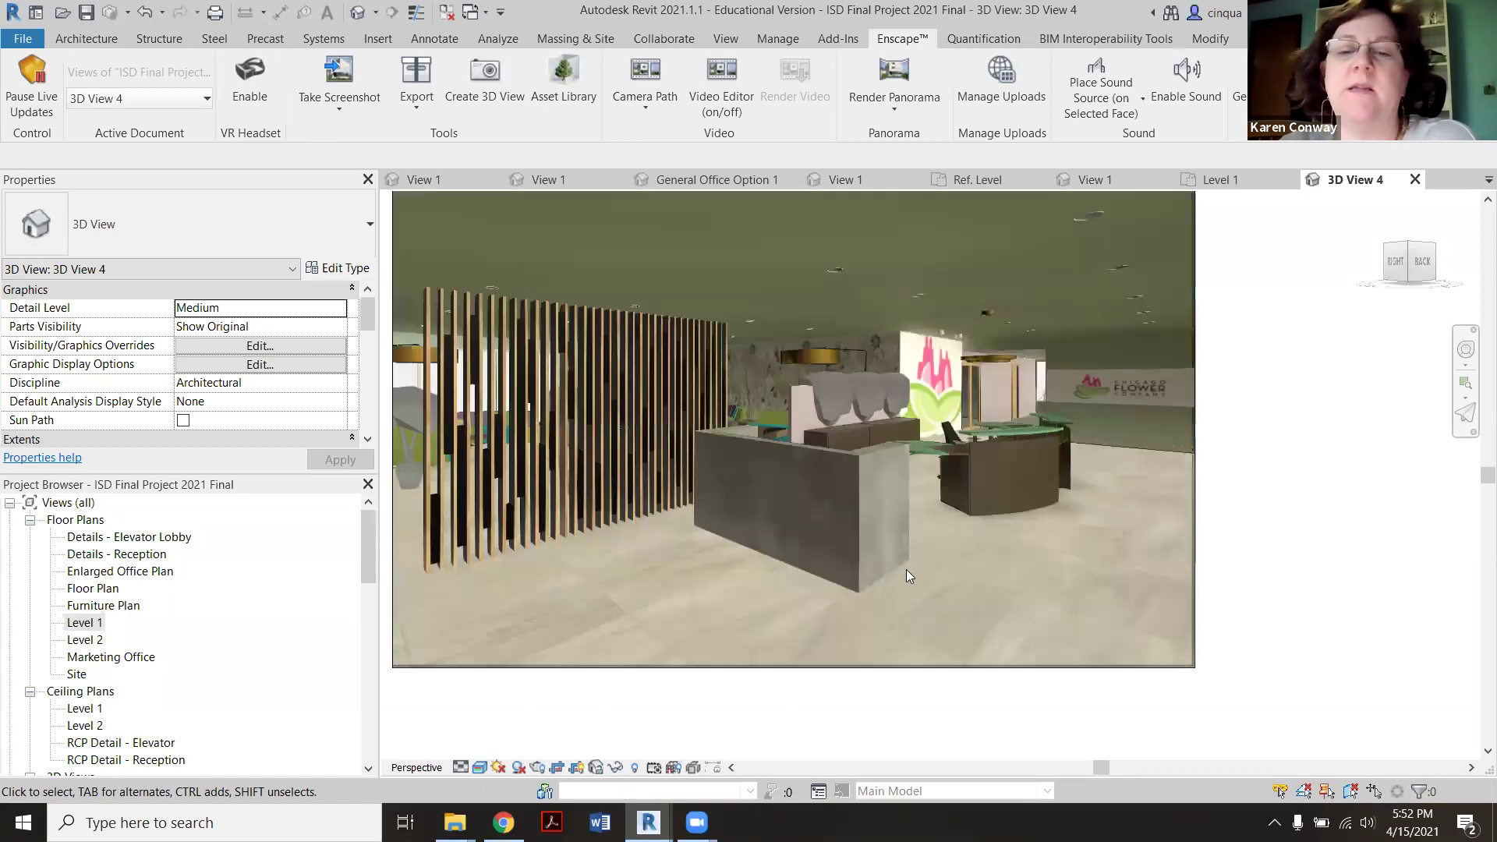
{"action": "left_click", "coordinate": [857, 550]}
{"action": "scroll", "coordinate": [863, 553], "scroll_direction": "down", "scroll_amount": 2}
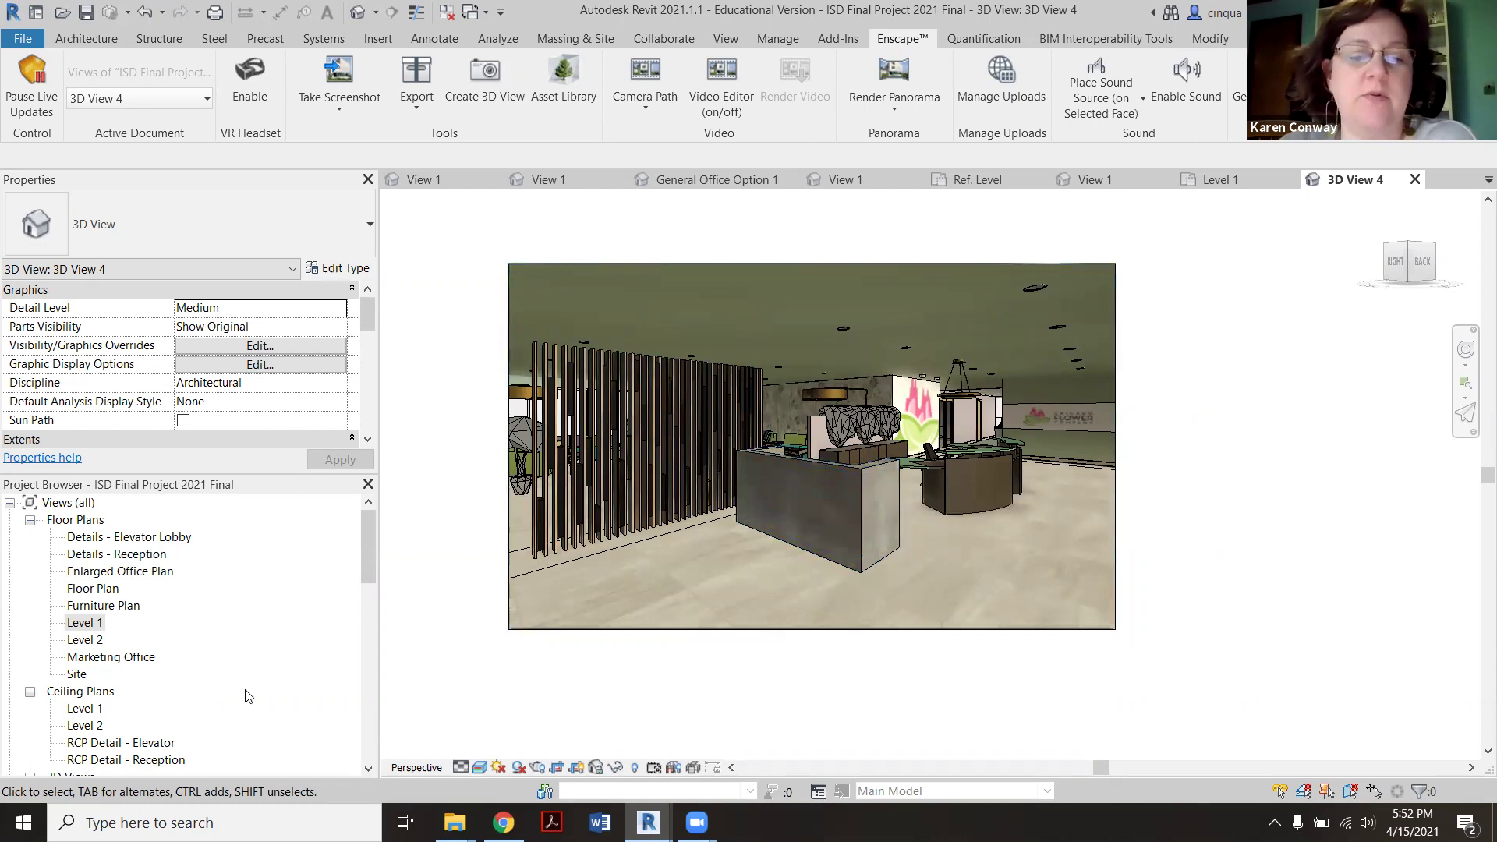
{"action": "left_click", "coordinate": [480, 769]}
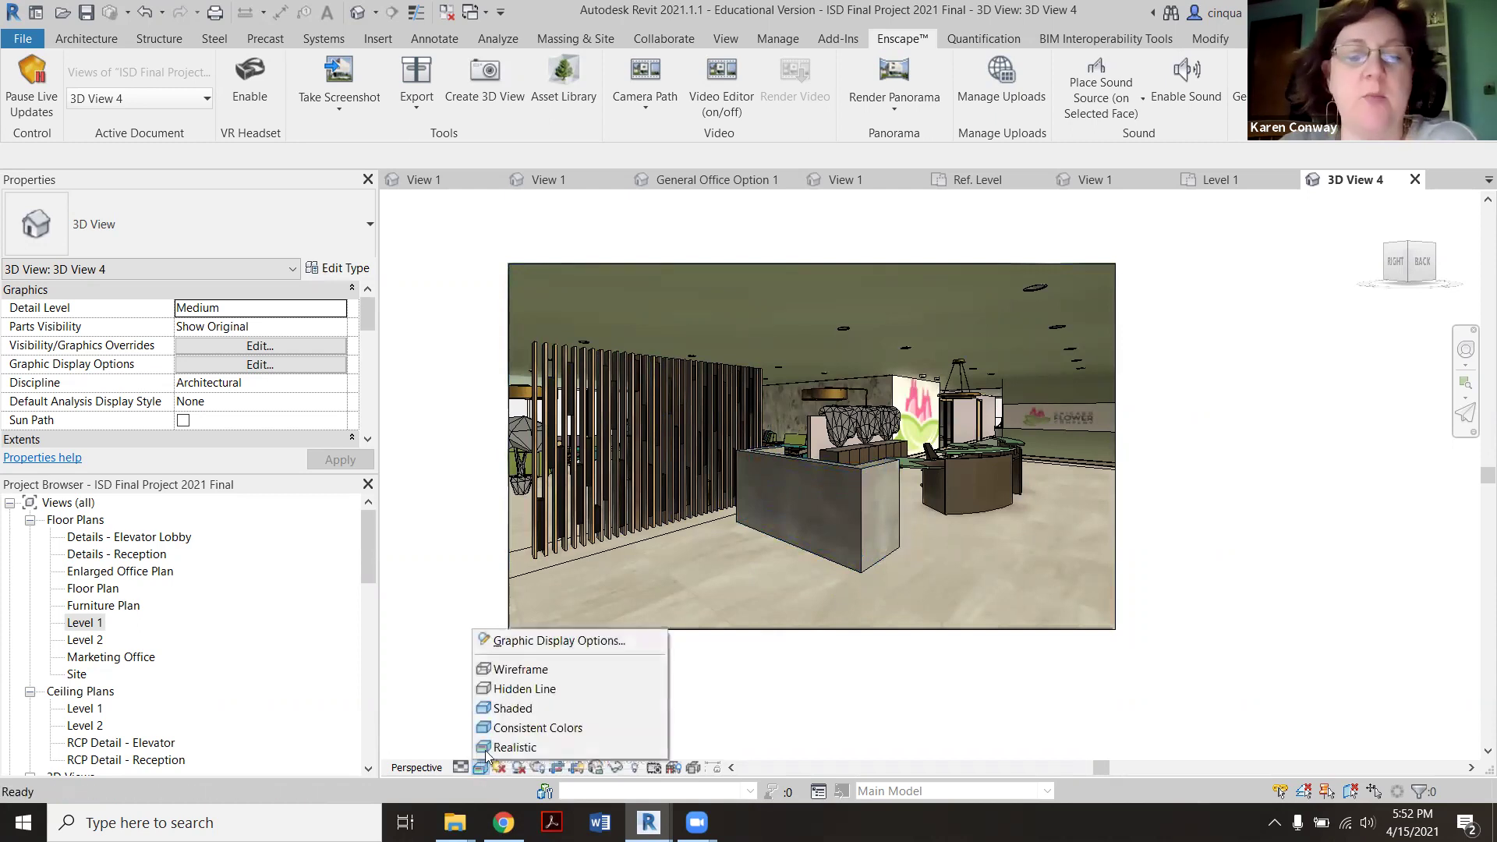
{"action": "left_click", "coordinate": [428, 591]}
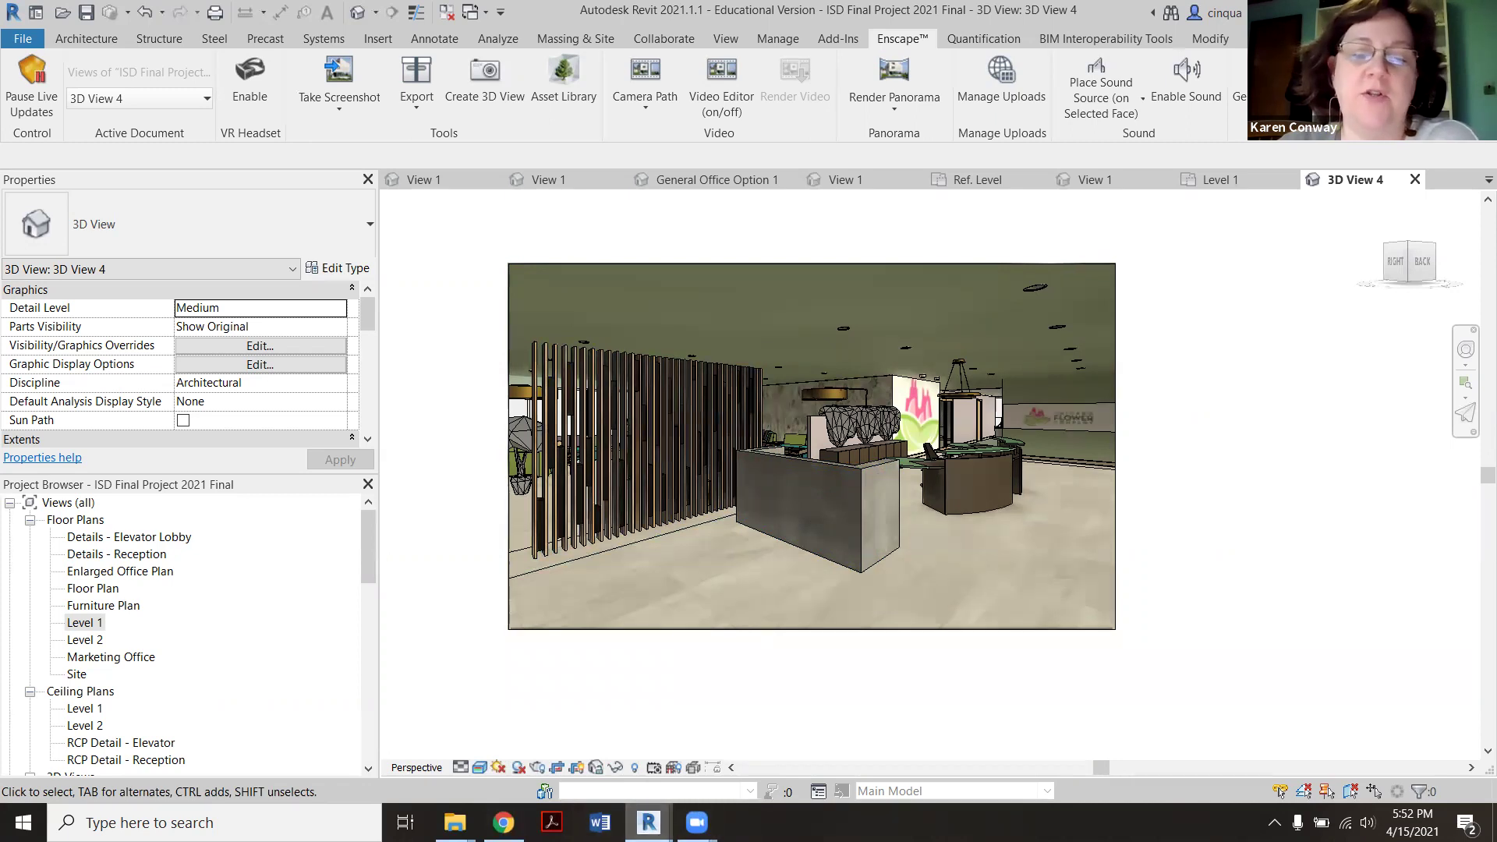
Switch to the Enscape window showing the rendered lobby with the concrete desk.
{"action": "mouse_move", "coordinate": [648, 821]}
{"action": "left_click", "coordinate": [740, 748]}
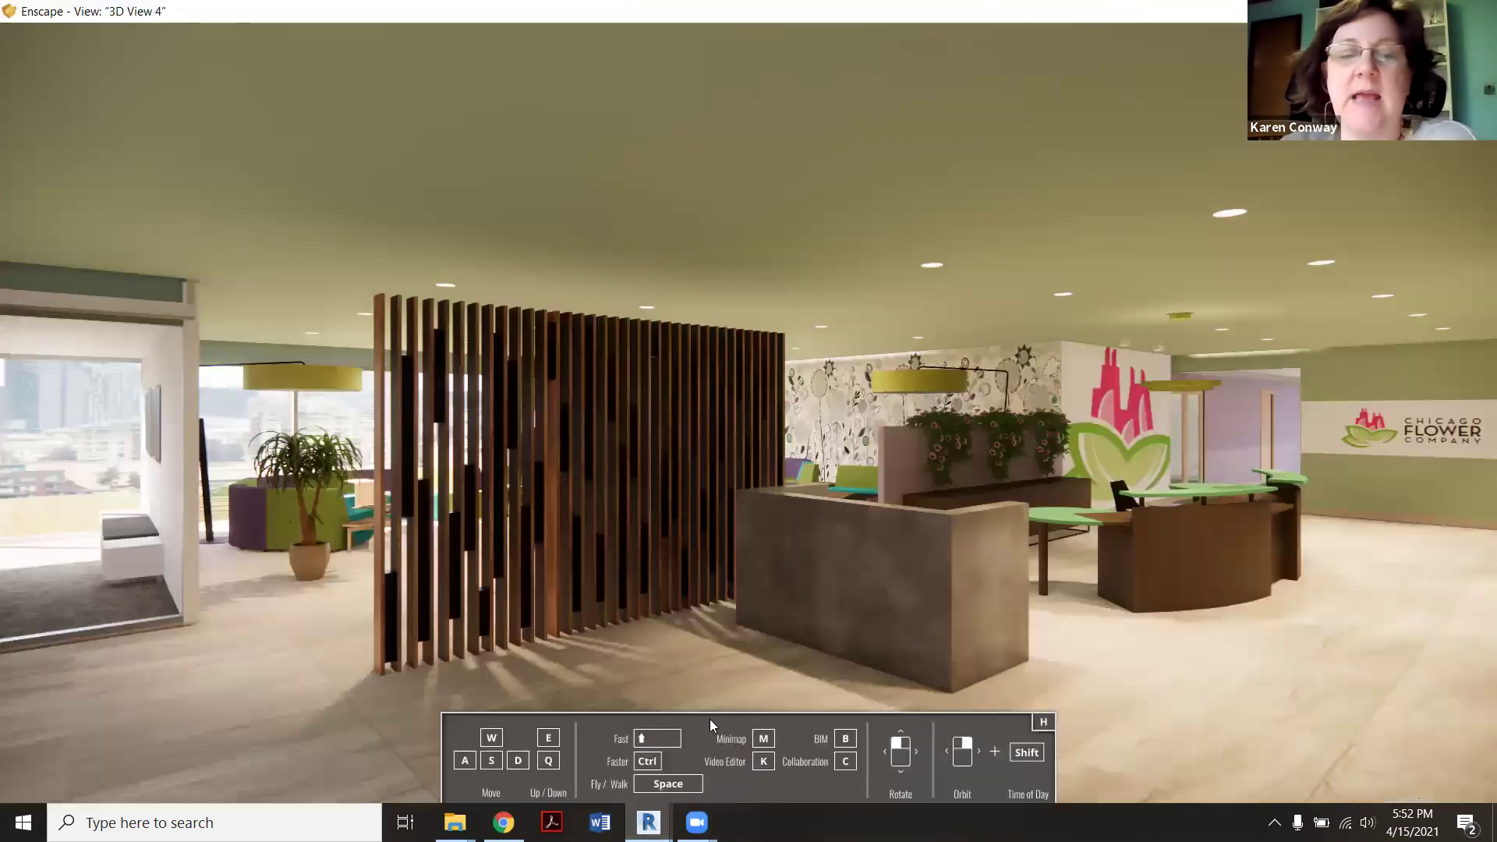